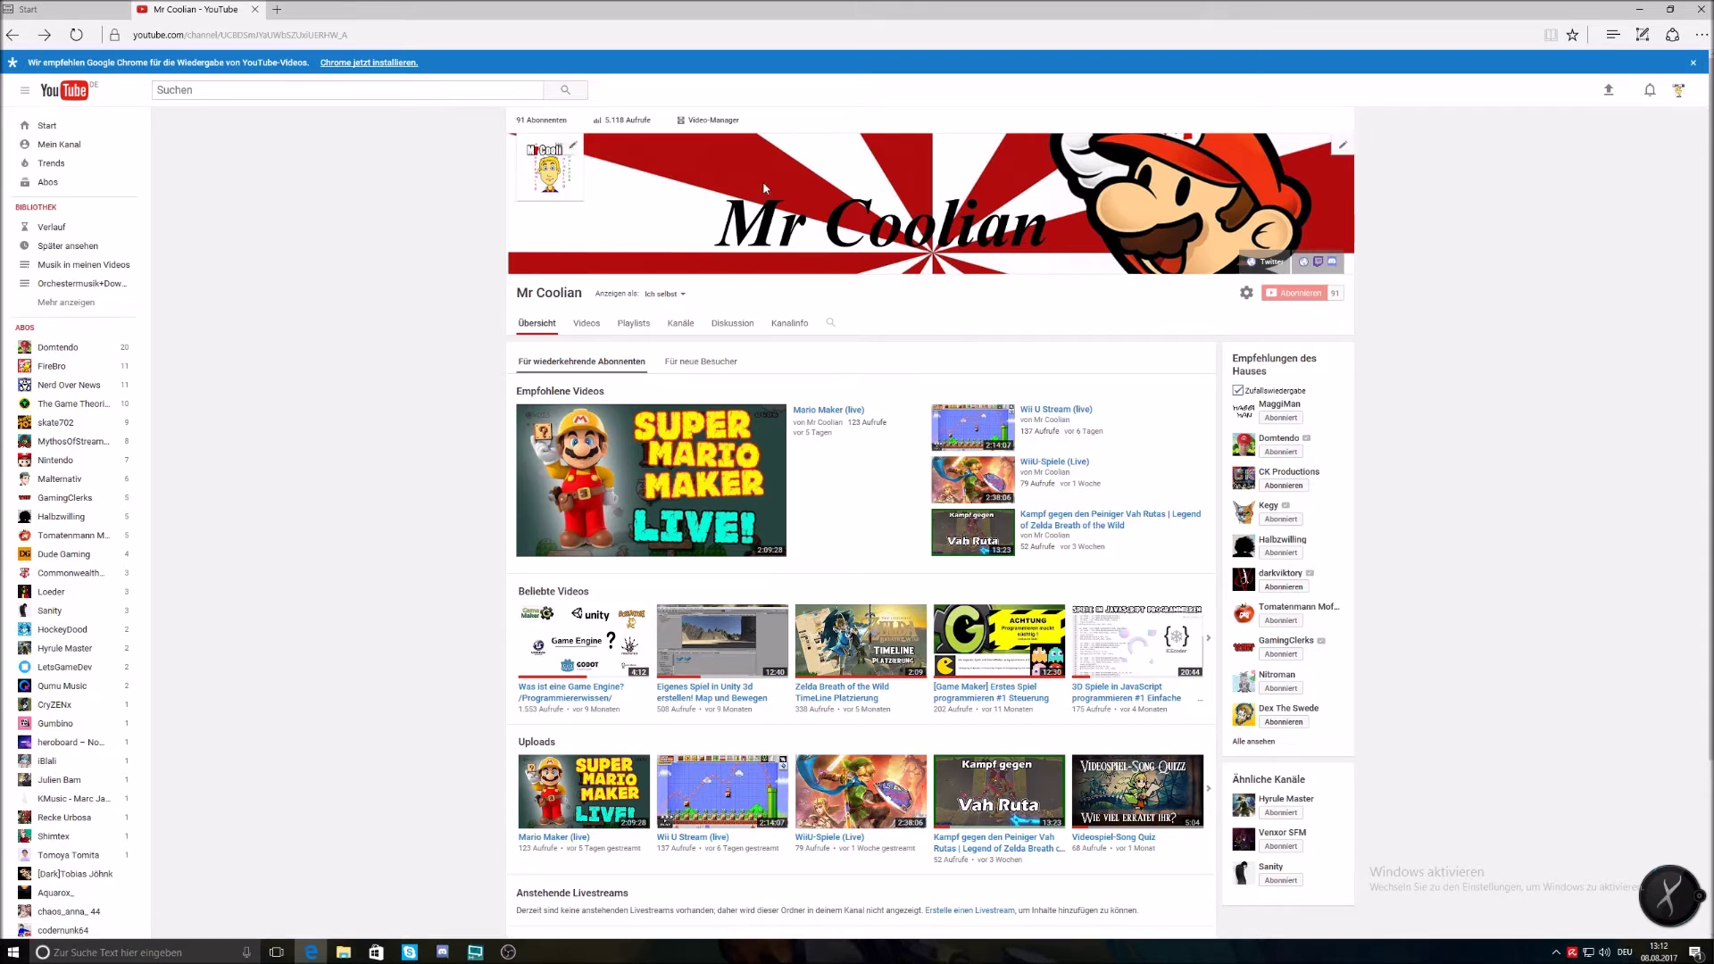
- Open the channel's live streaming dashboard in Creator Studio by way of the video manager
click(1684, 95)
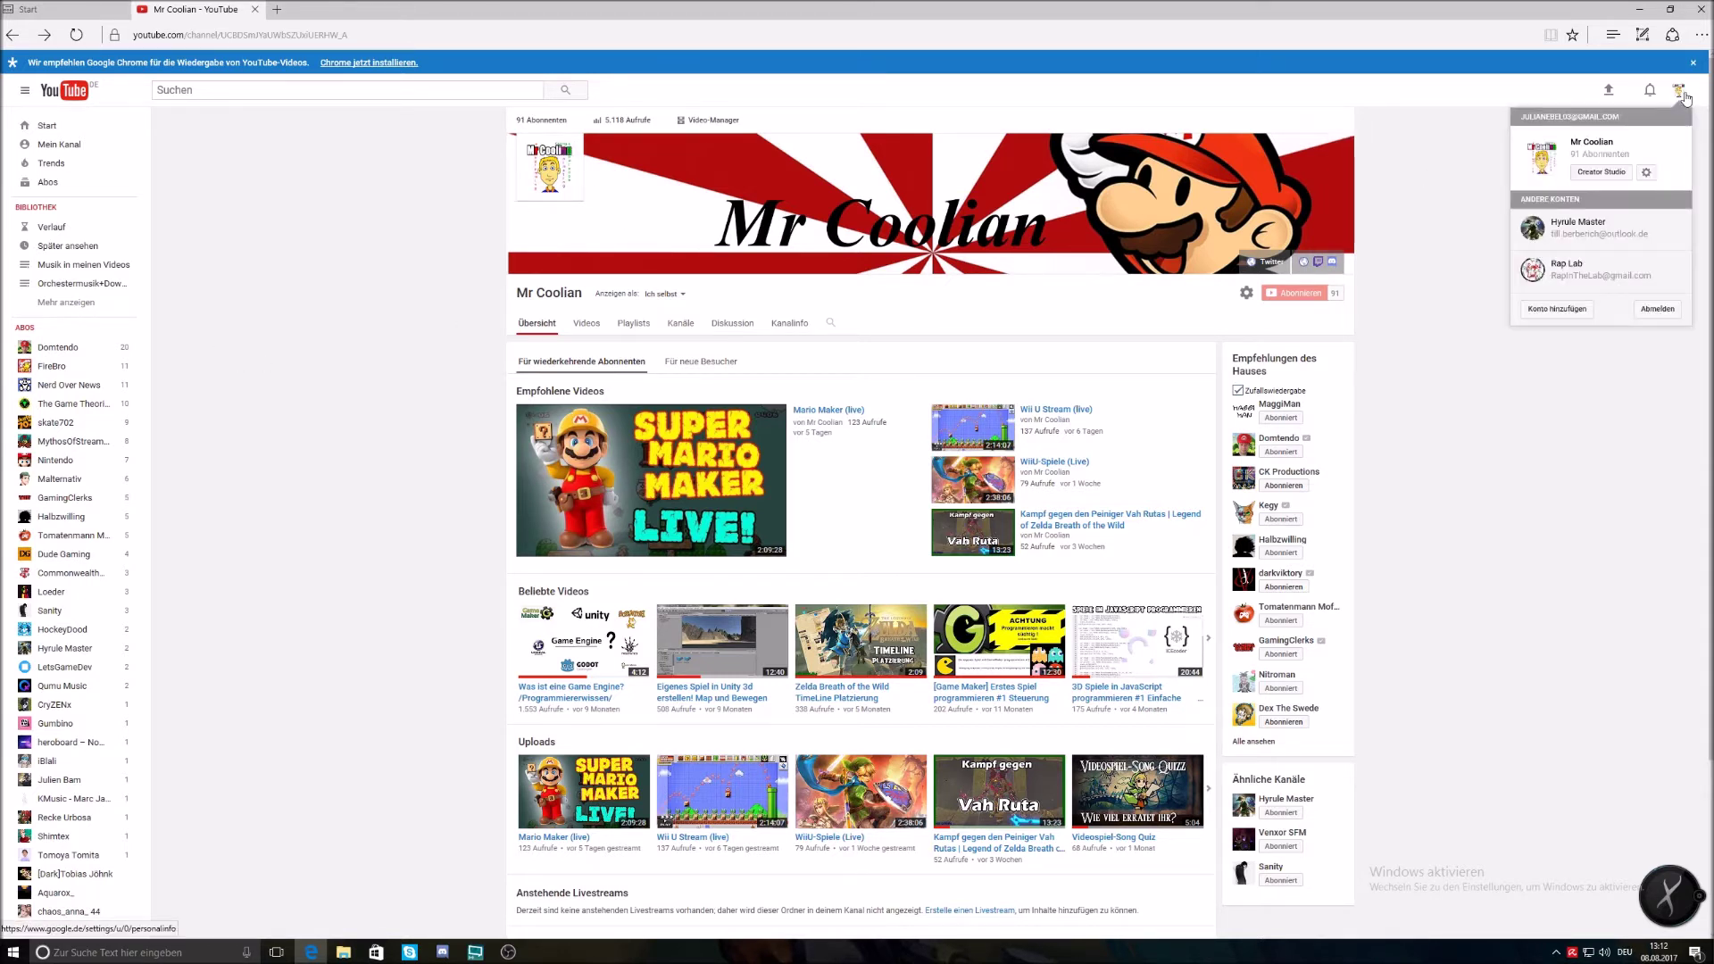
click(1684, 94)
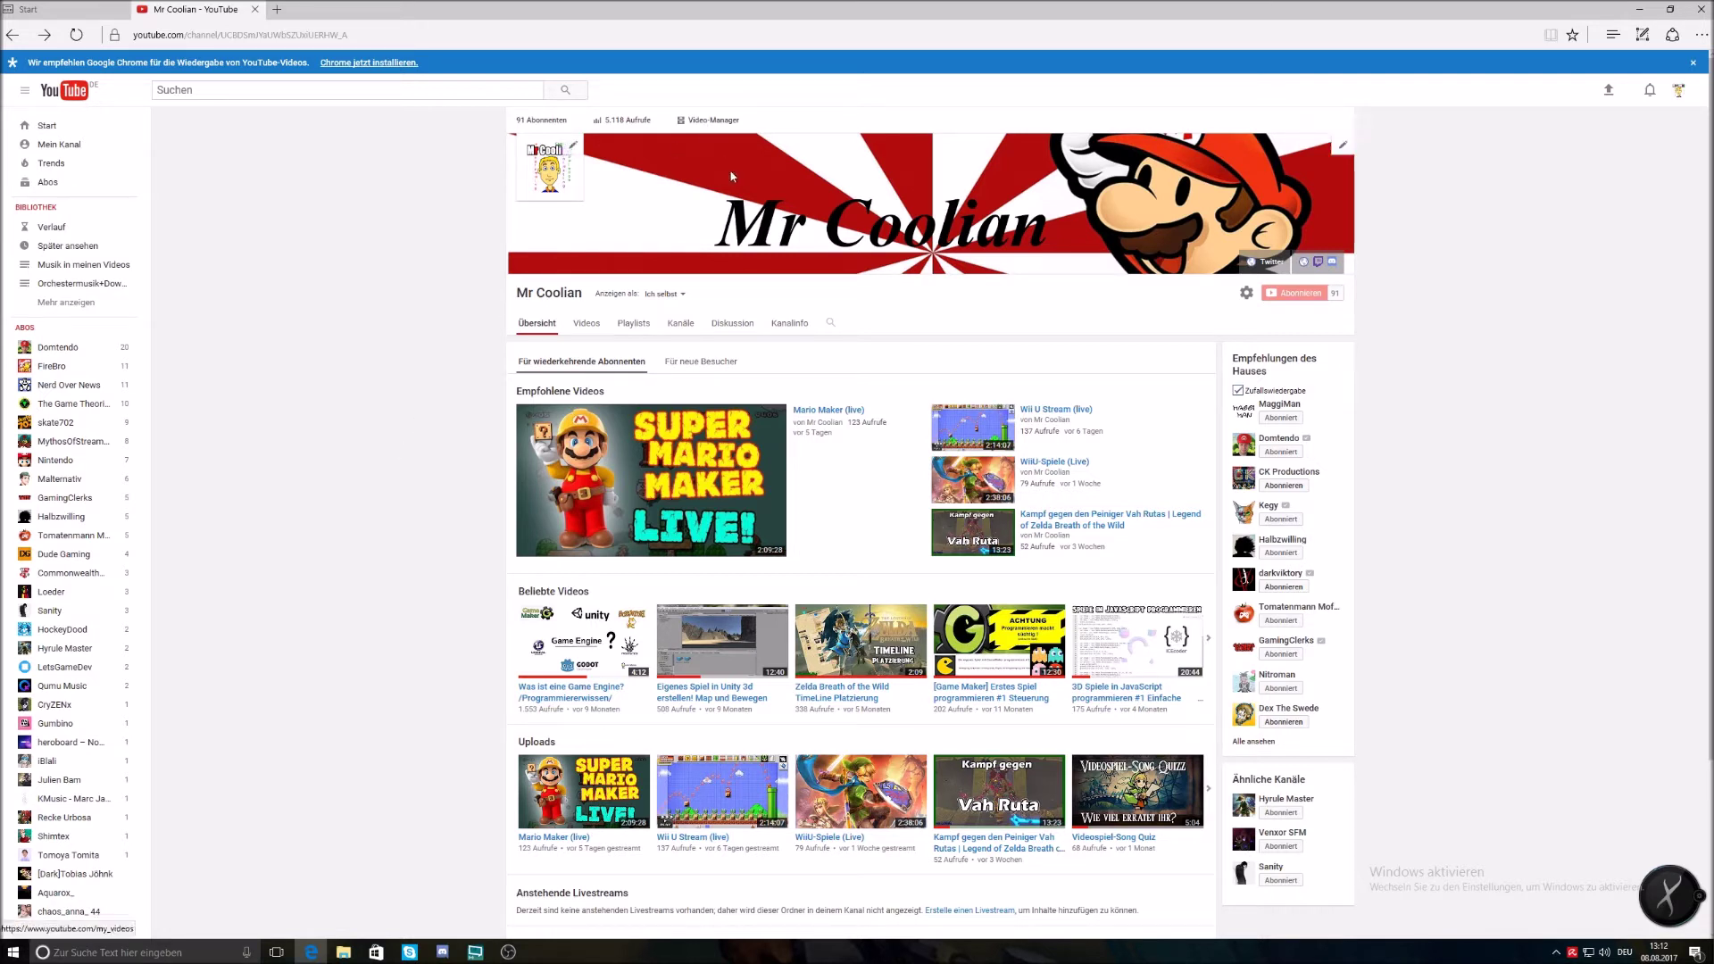
click(695, 123)
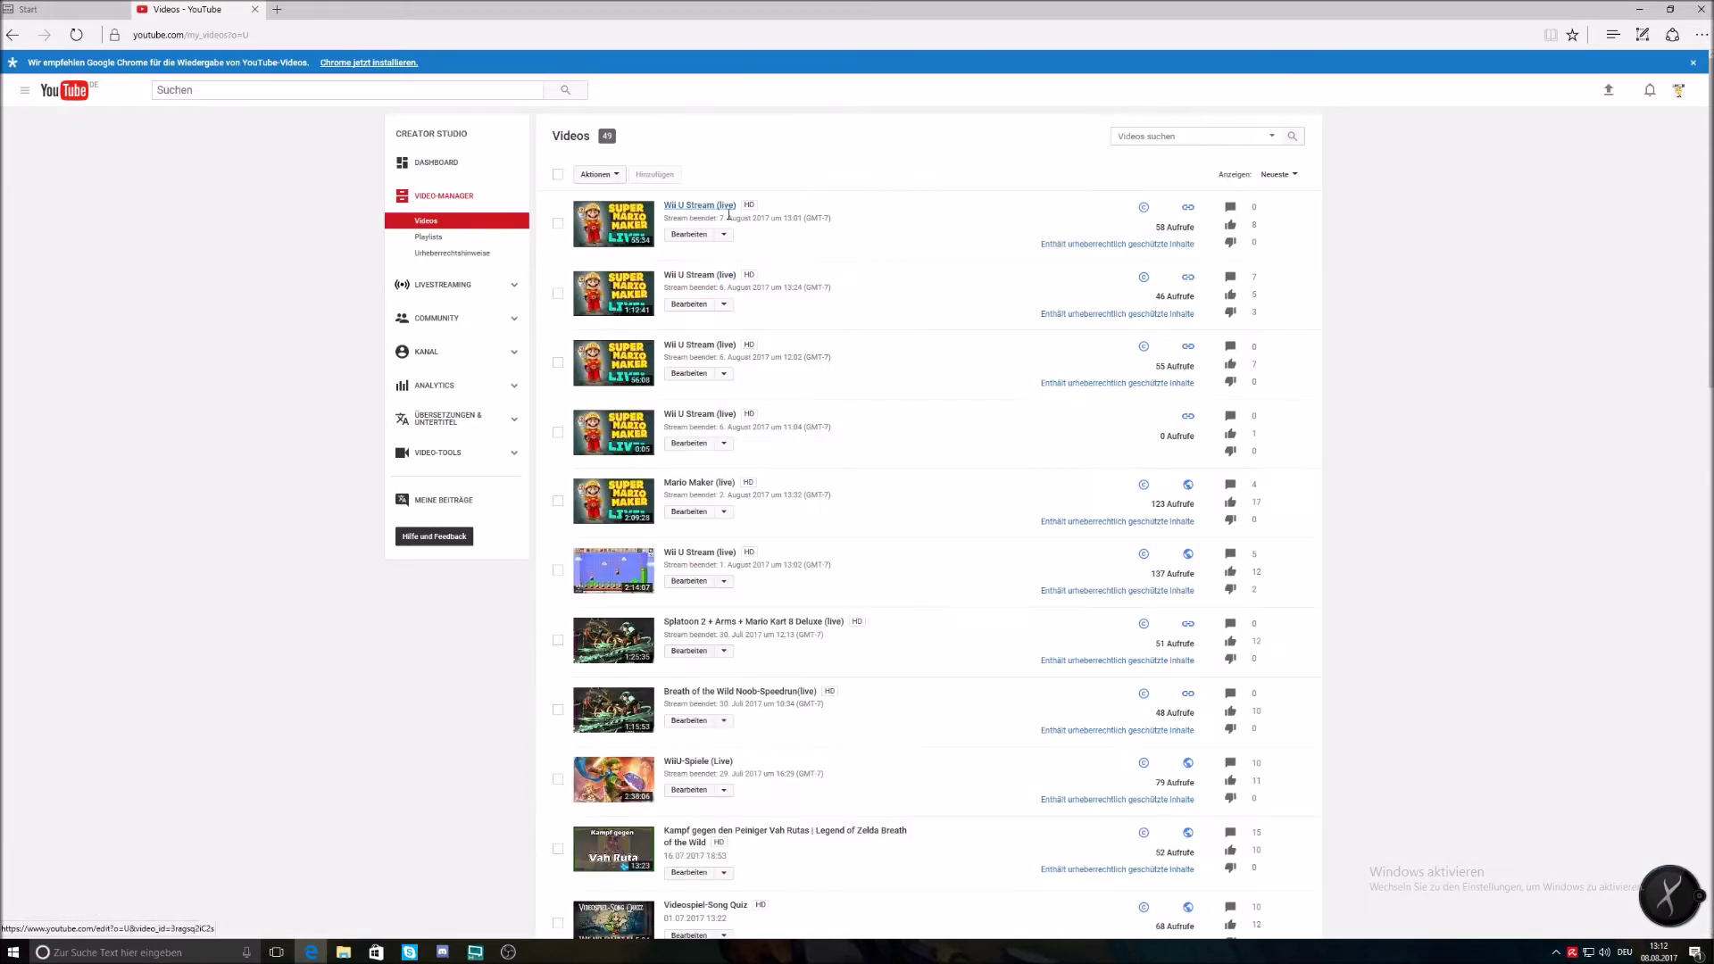
click(441, 288)
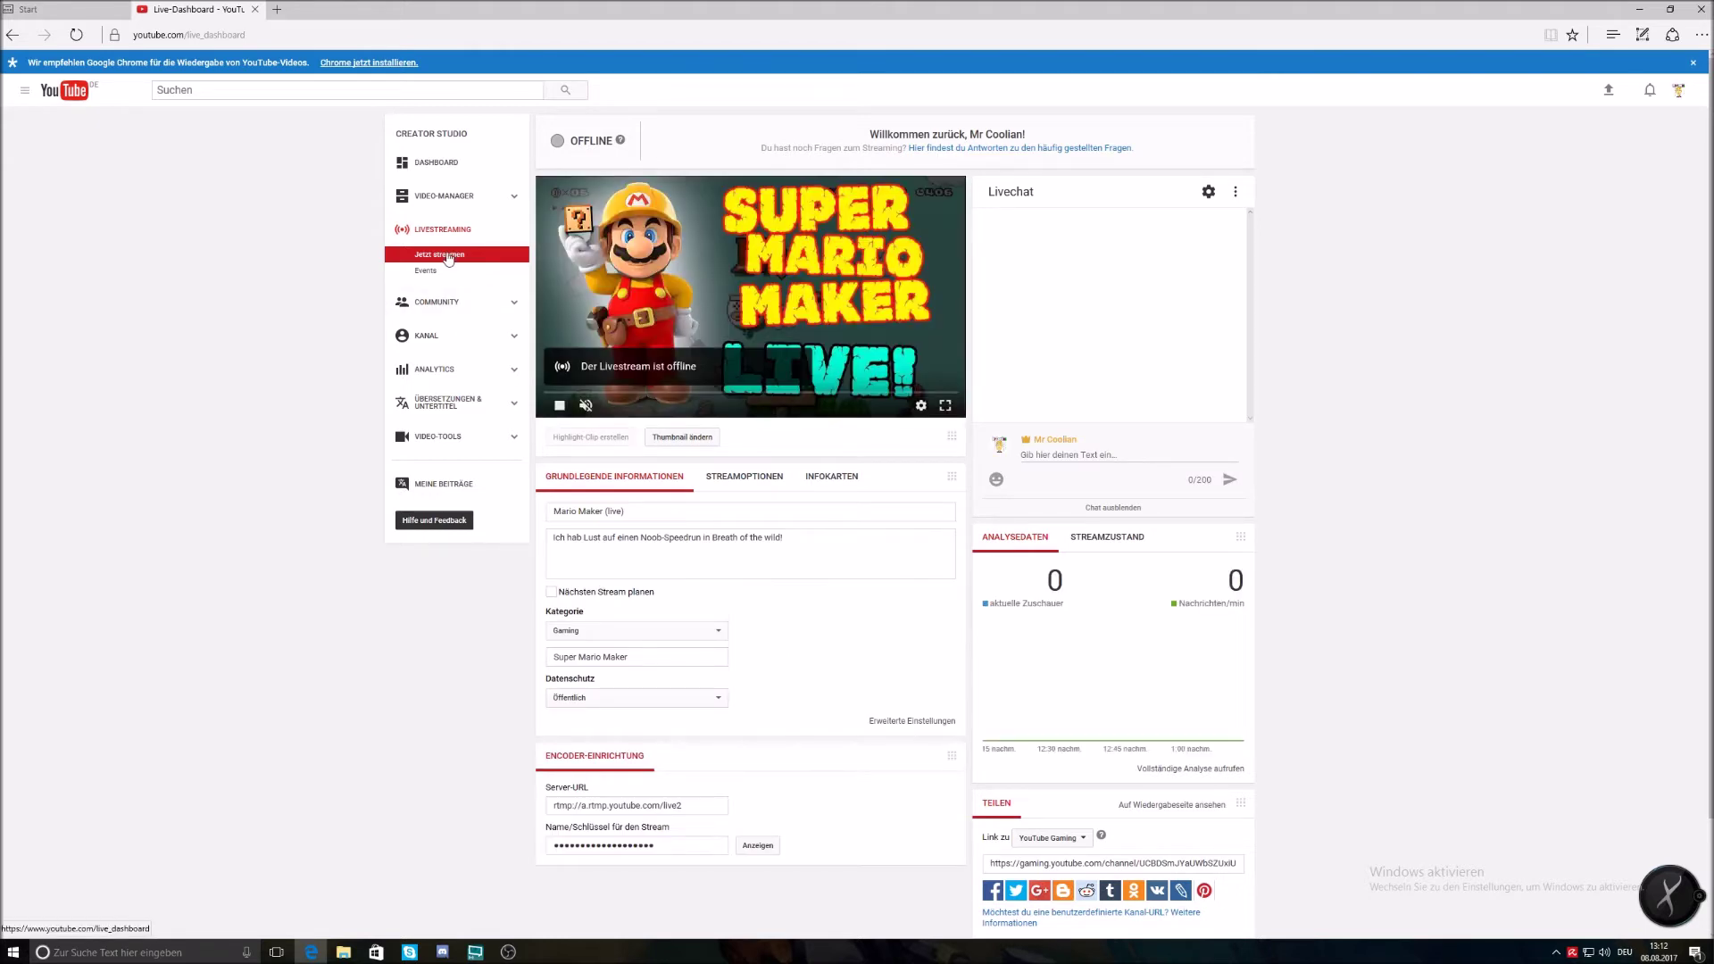
- Review the livestream's basic information: title, description, category and game title
drag(646, 516, 464, 519)
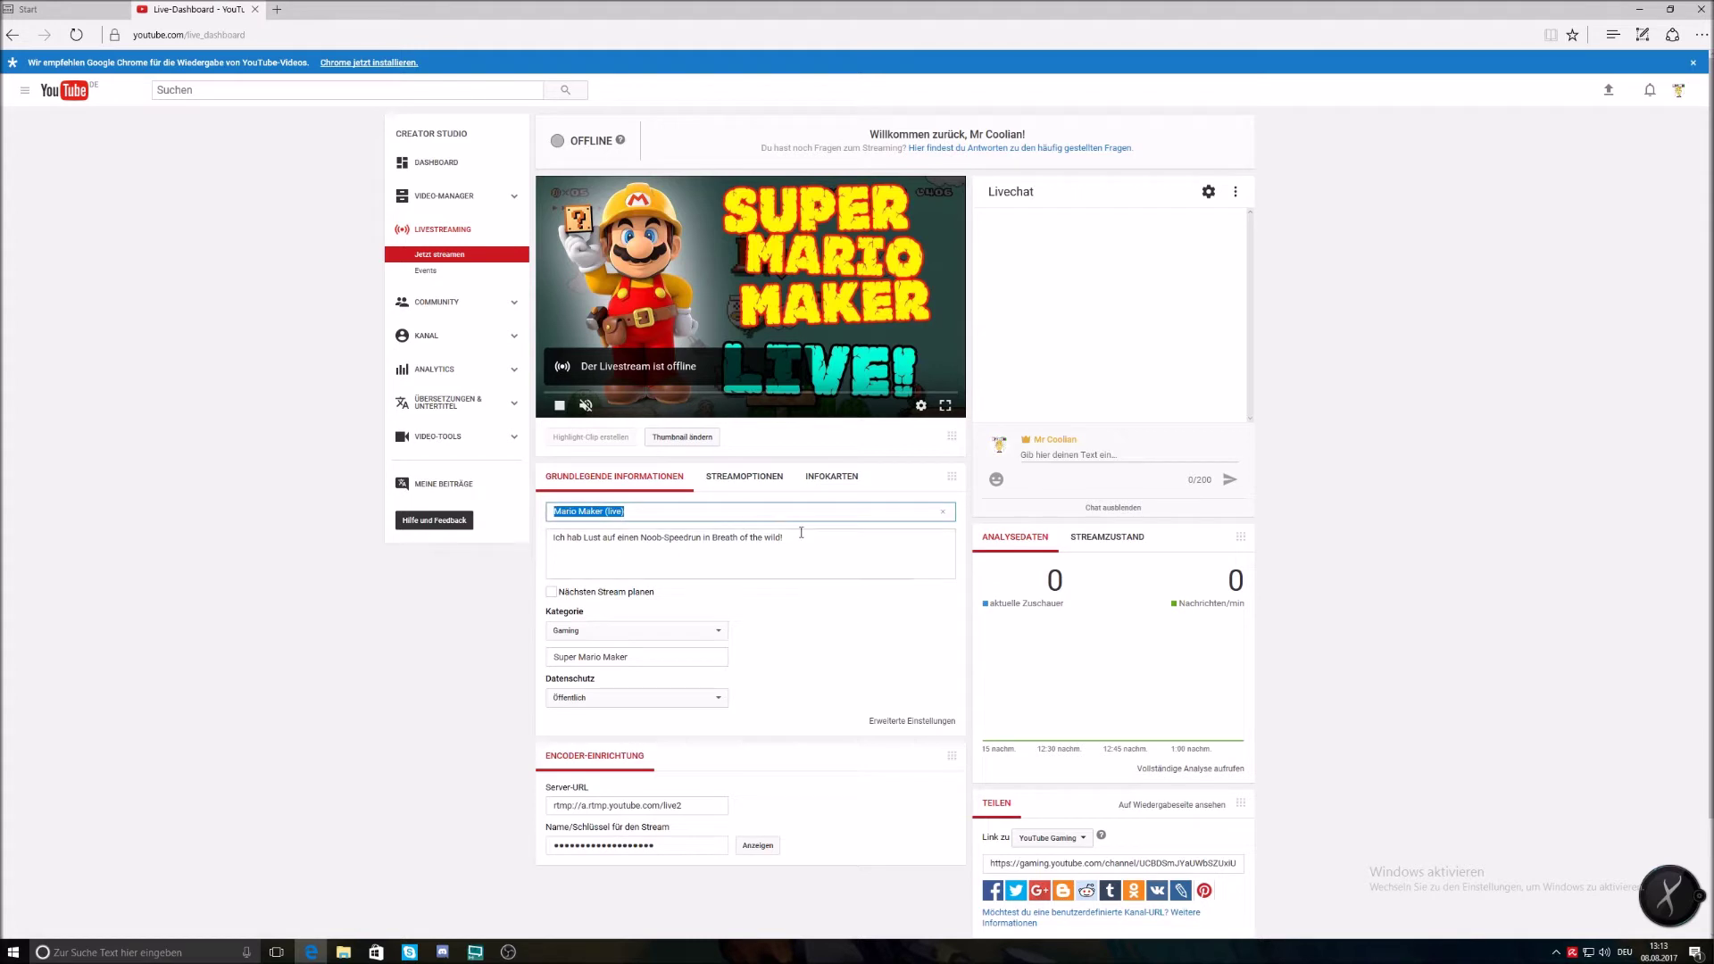
drag(802, 536, 465, 530)
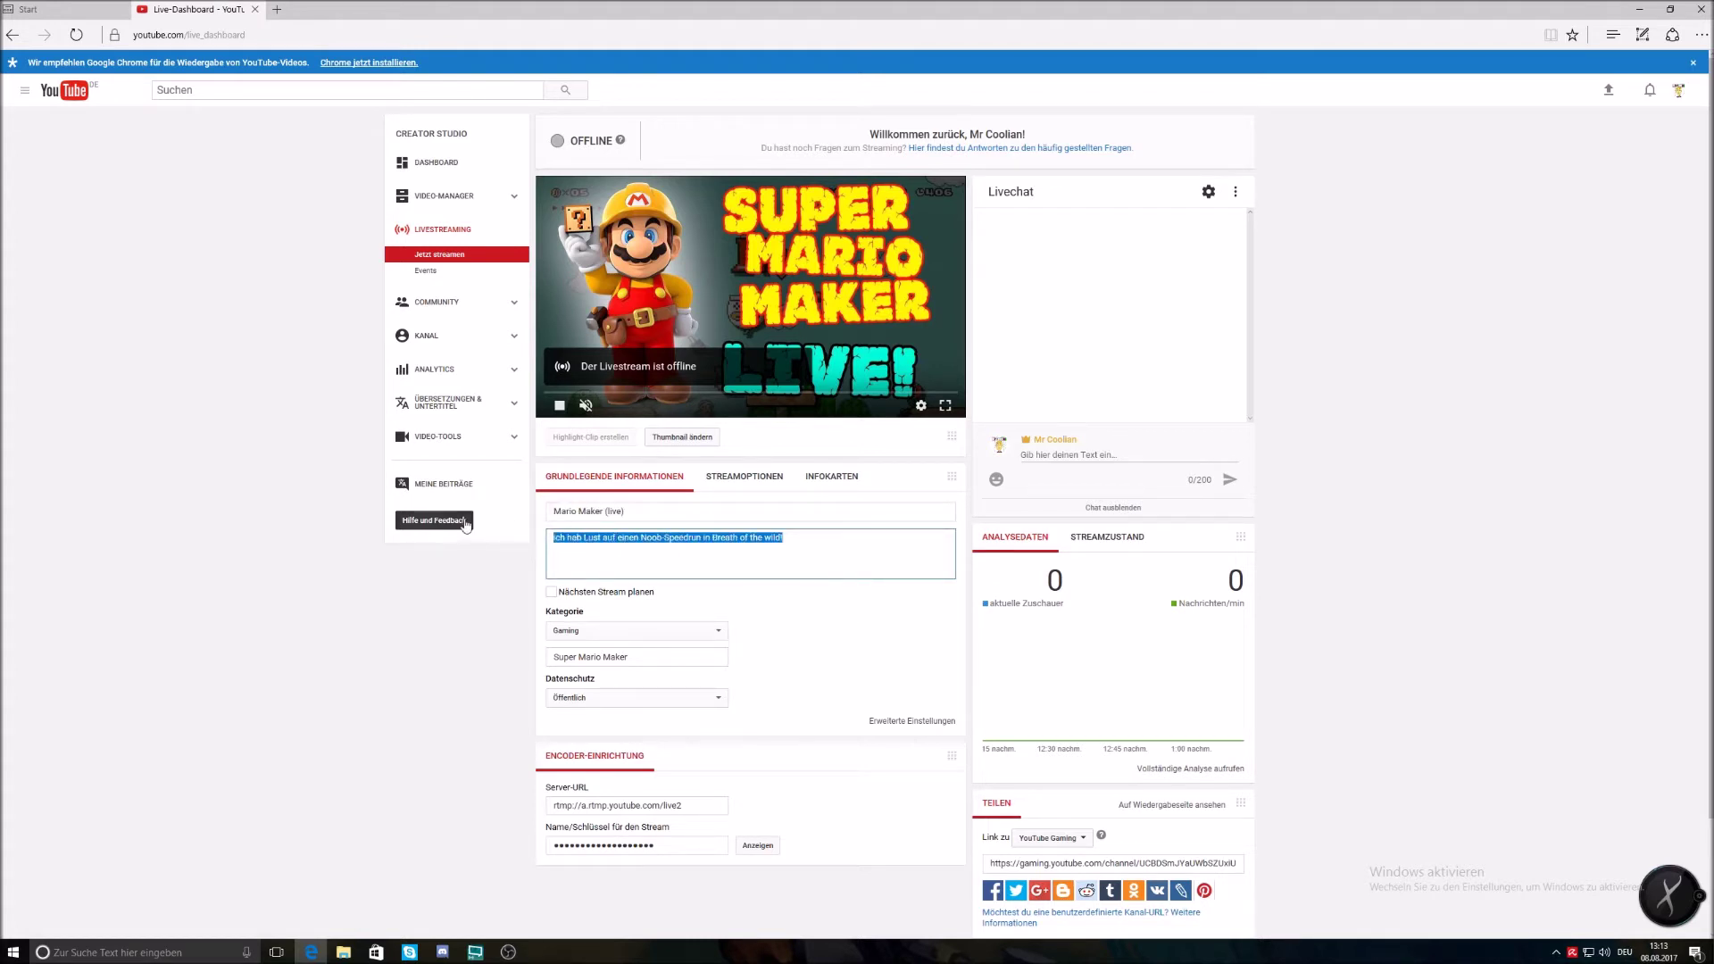
click(604, 637)
click(598, 637)
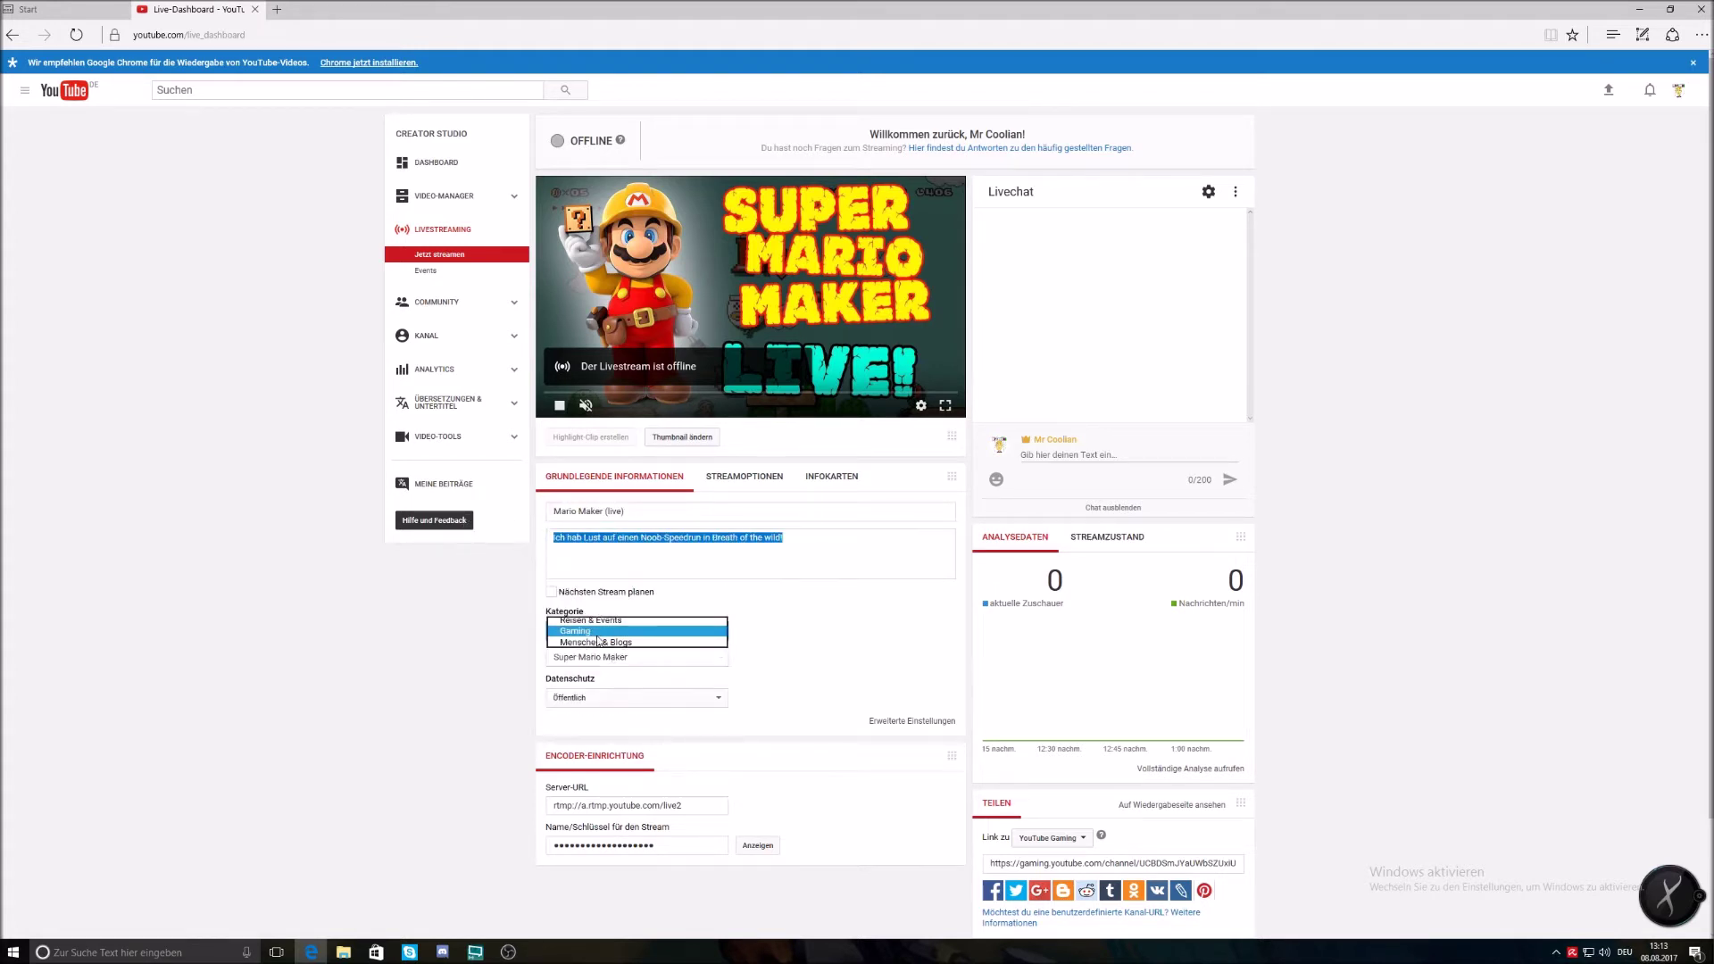
click(627, 657)
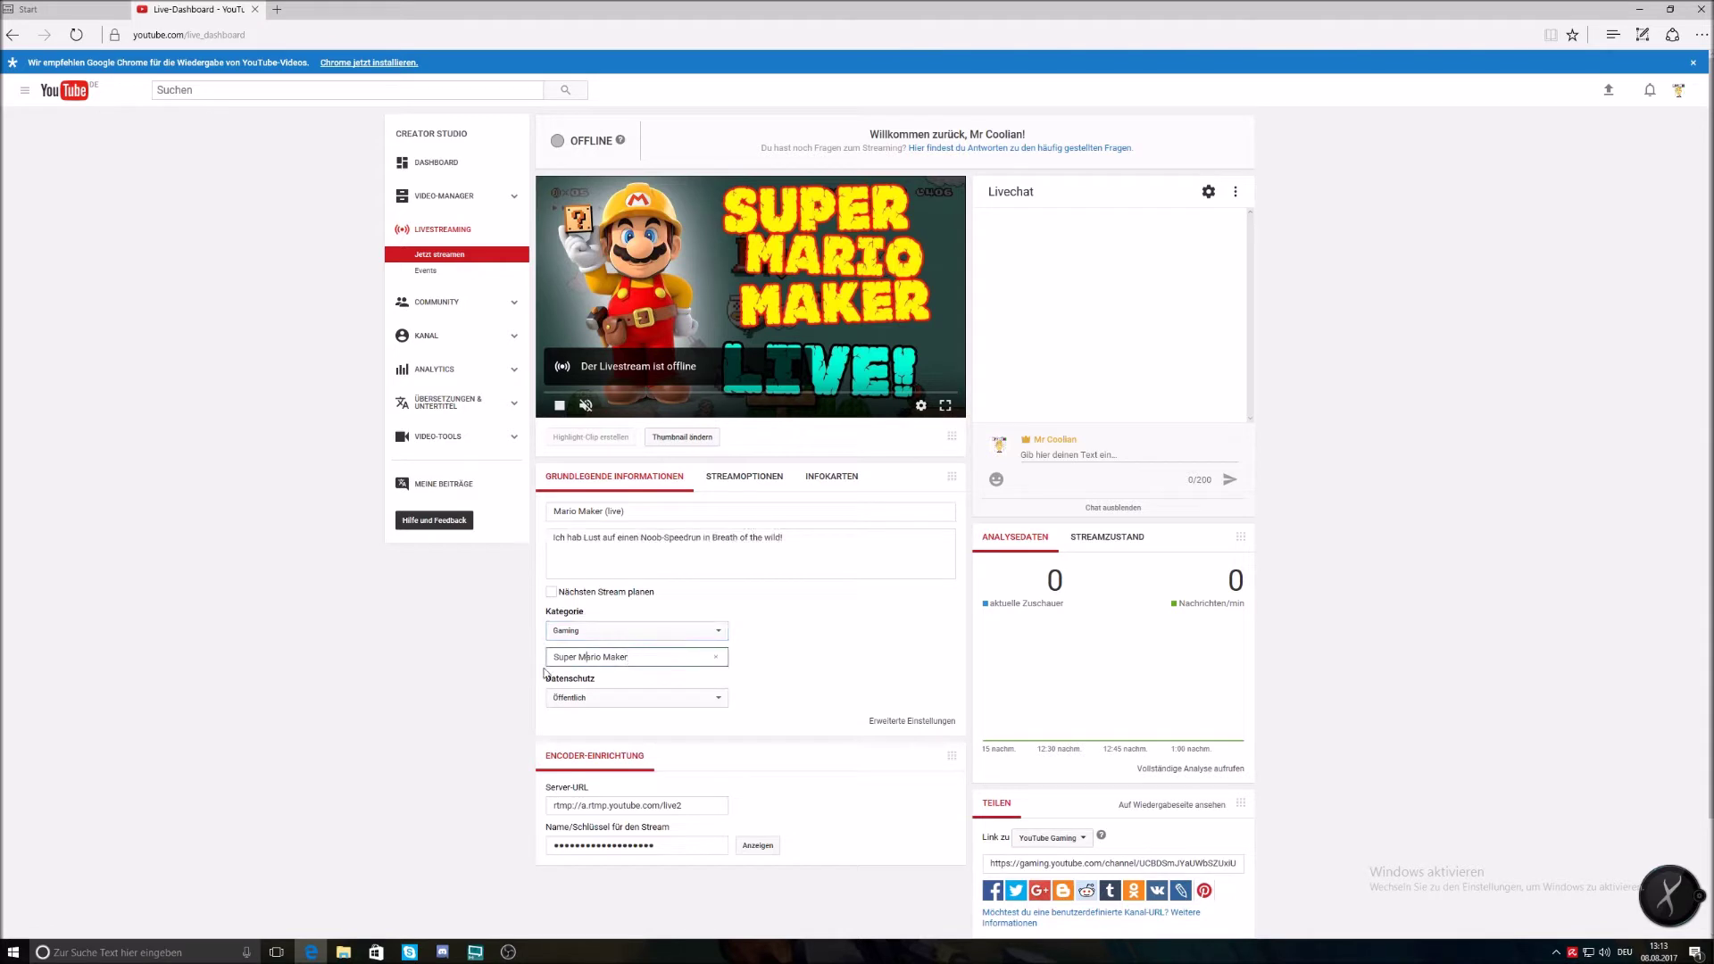
- Try Normale Latenz as the stream optimisation and switch back to Niedrige Latenz
click(744, 482)
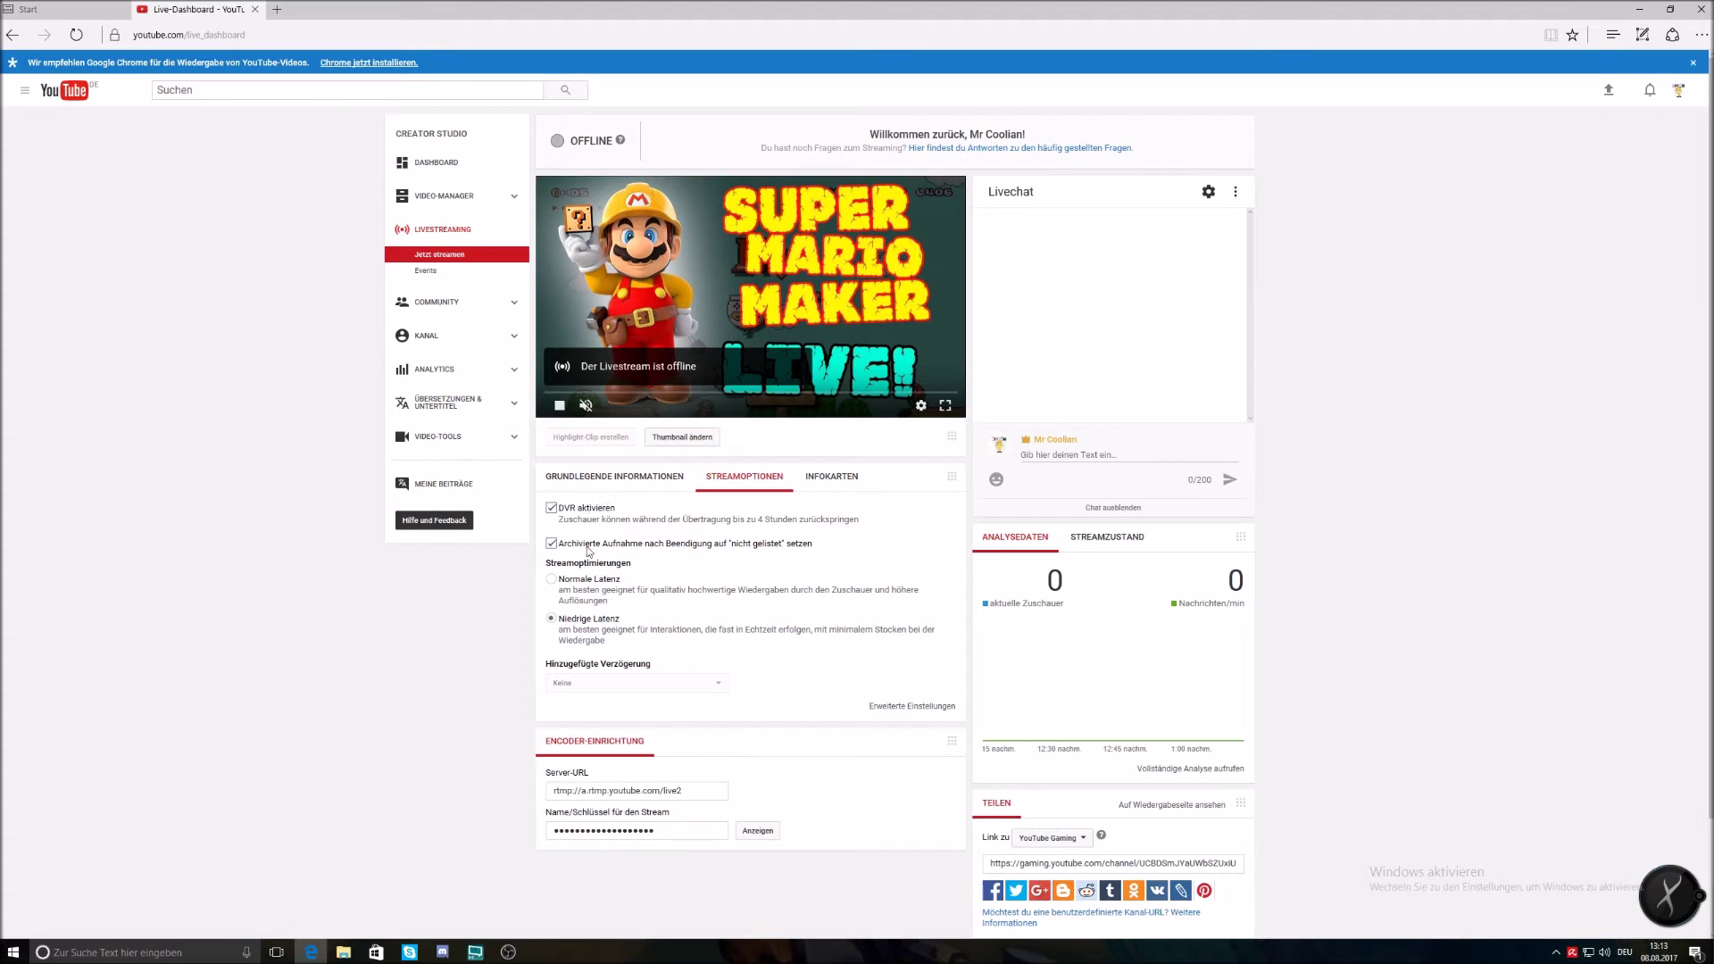
click(552, 581)
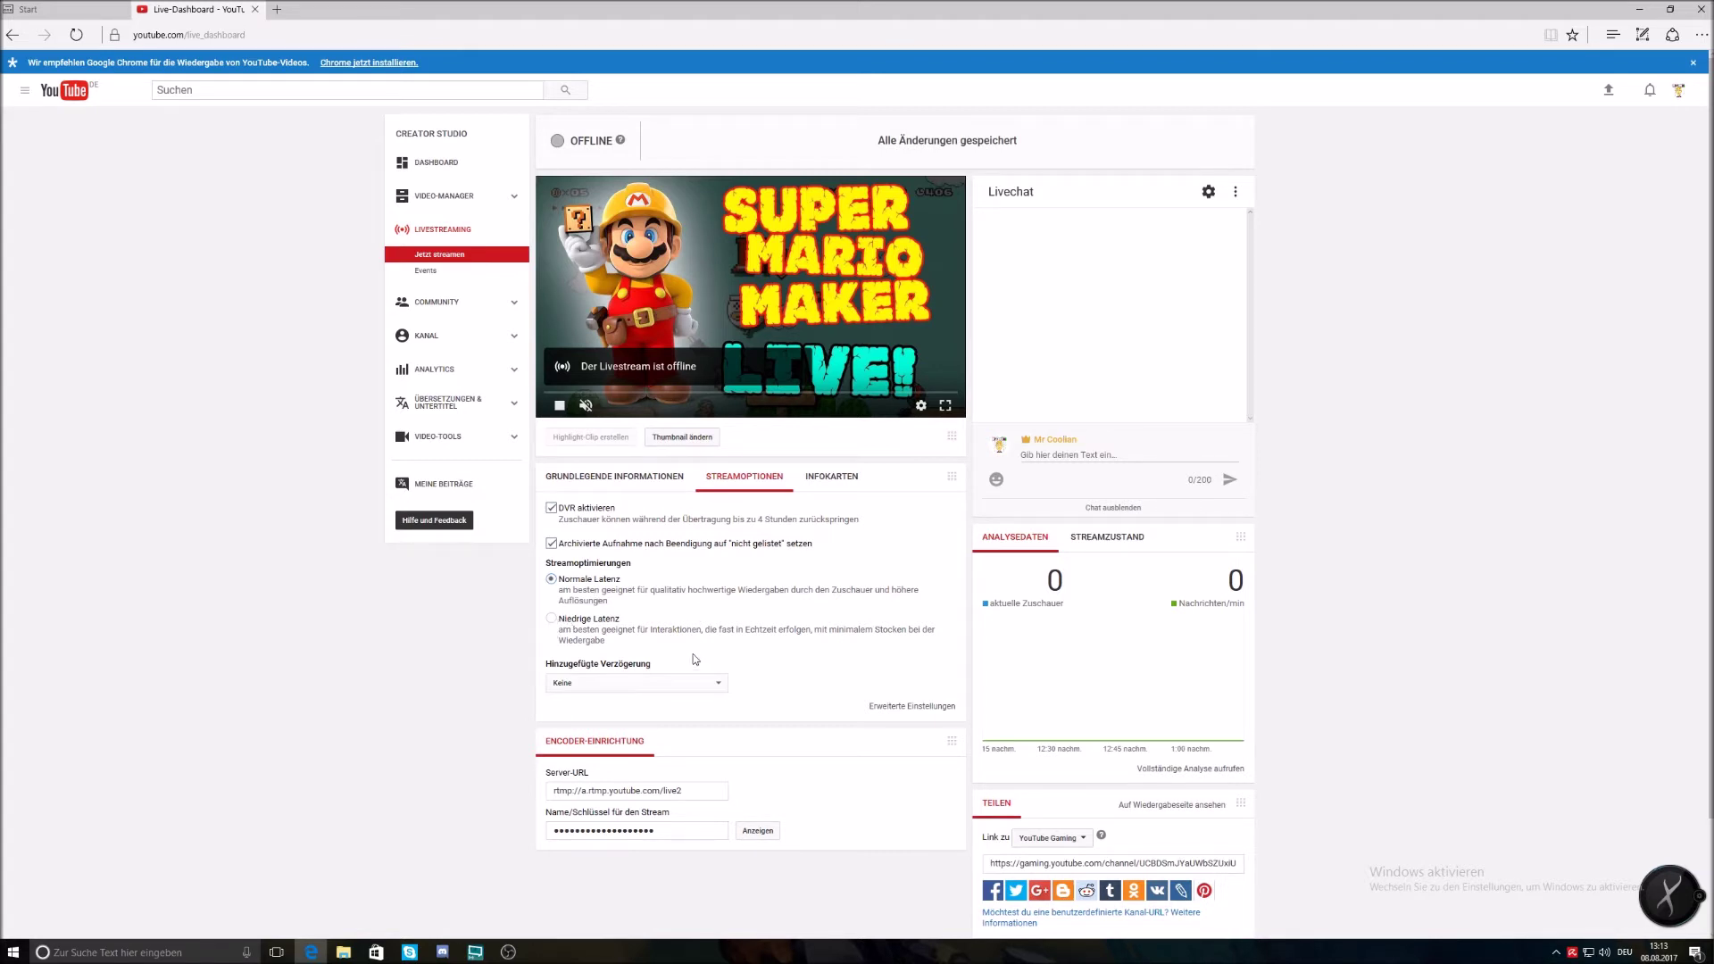
click(552, 620)
- Look through the info card types available for the livestream and return to the basic information
click(837, 482)
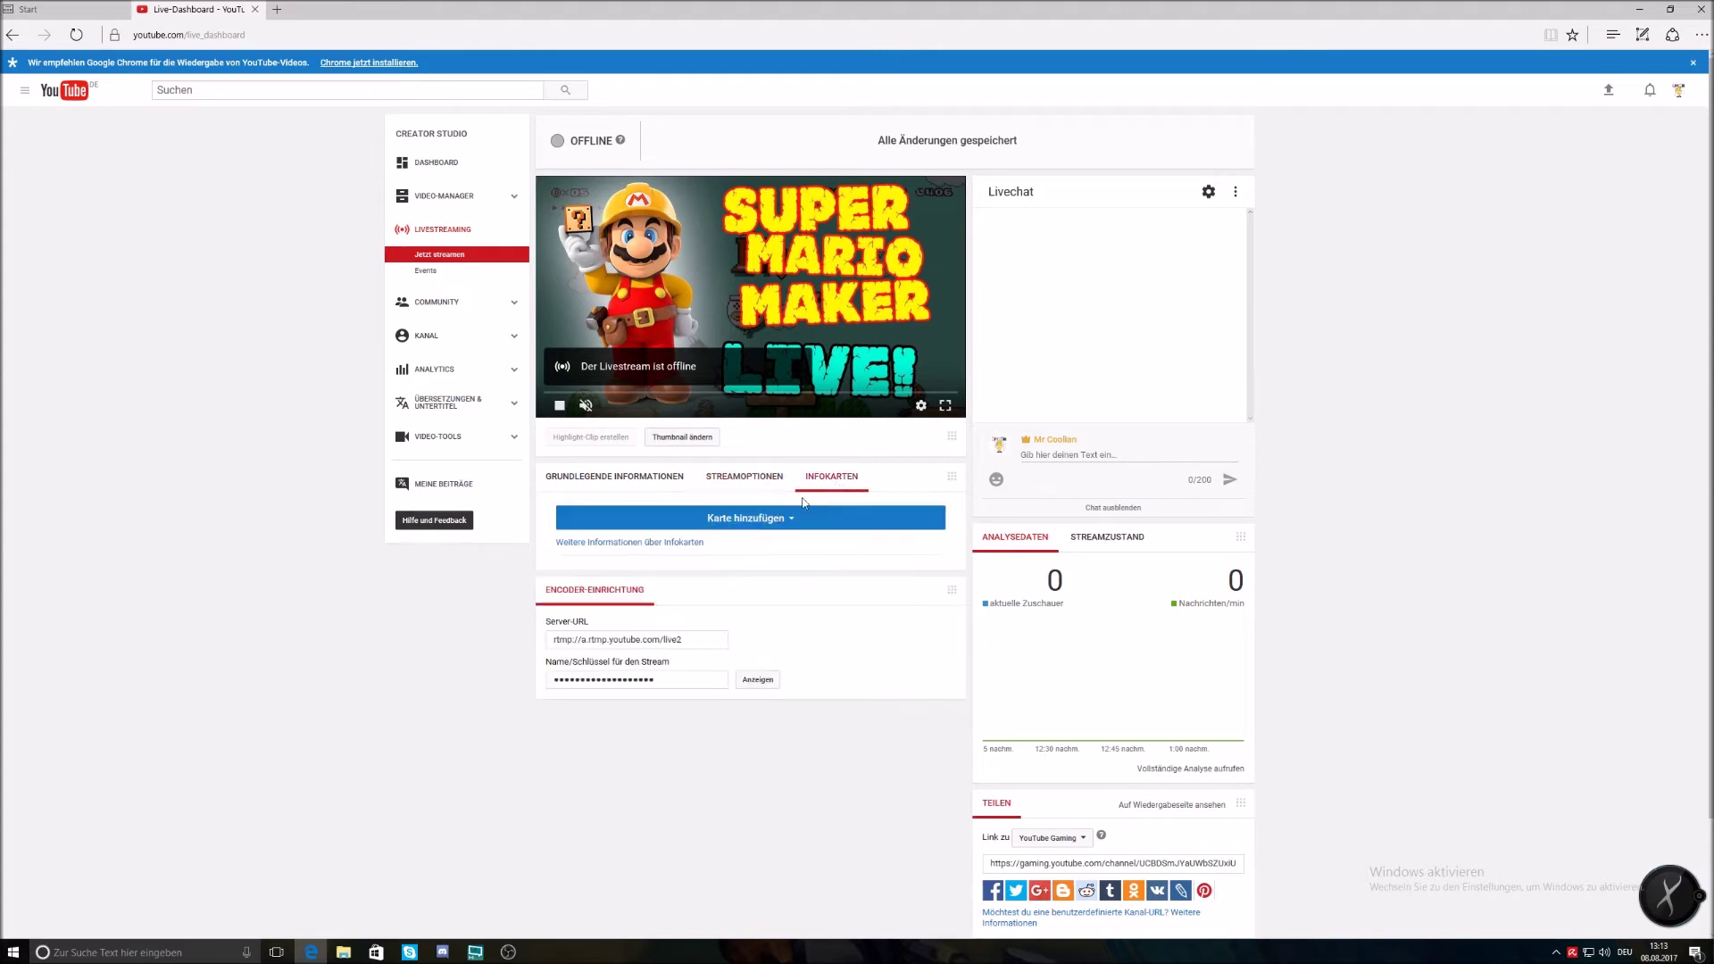
click(681, 527)
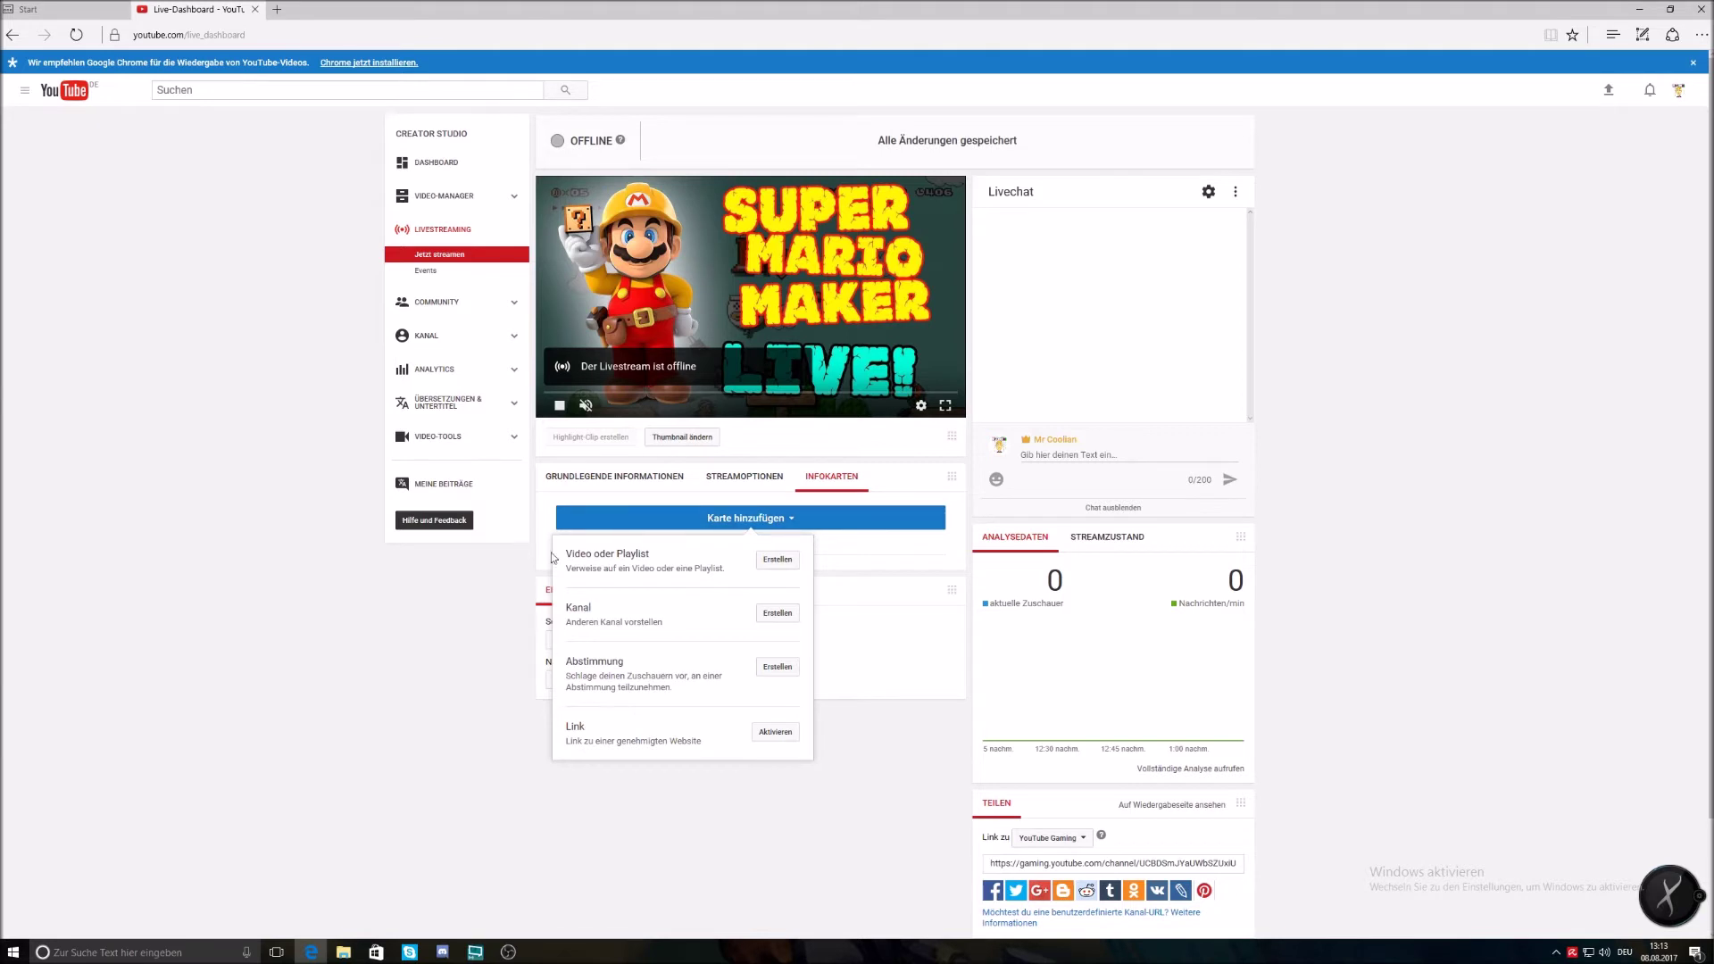
click(414, 671)
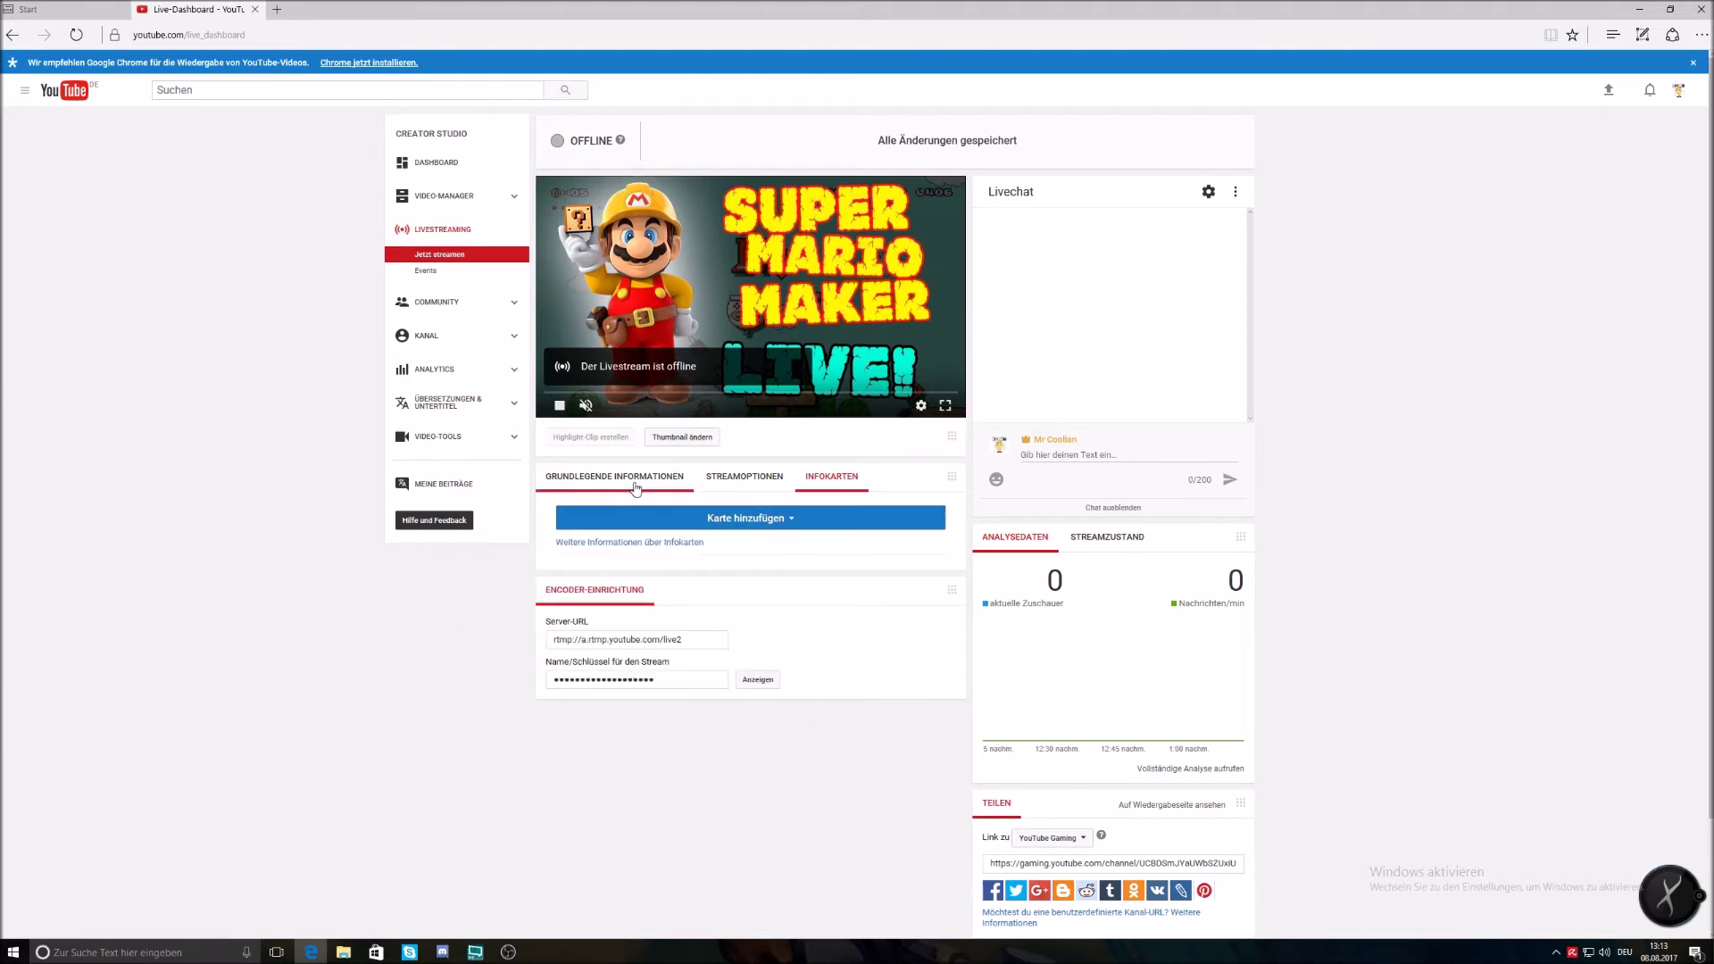
click(607, 476)
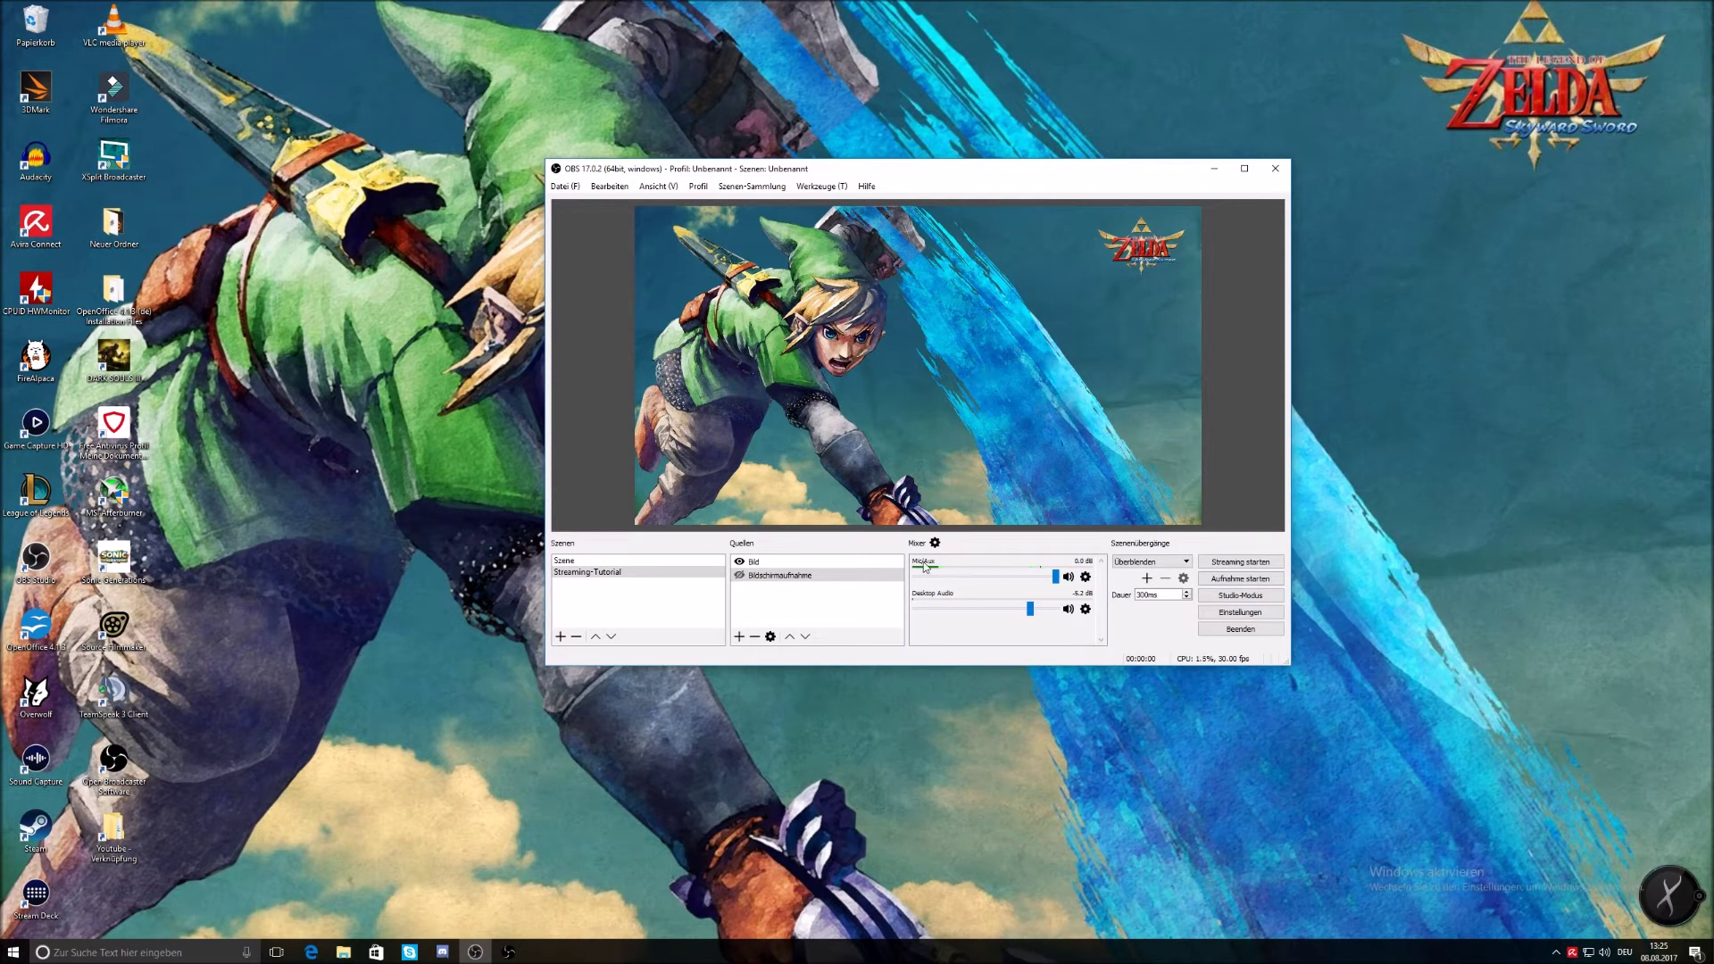
- In OBS, compare the sources of the two scenes and view the source types that can be added to Streaming-Tutorial
click(606, 563)
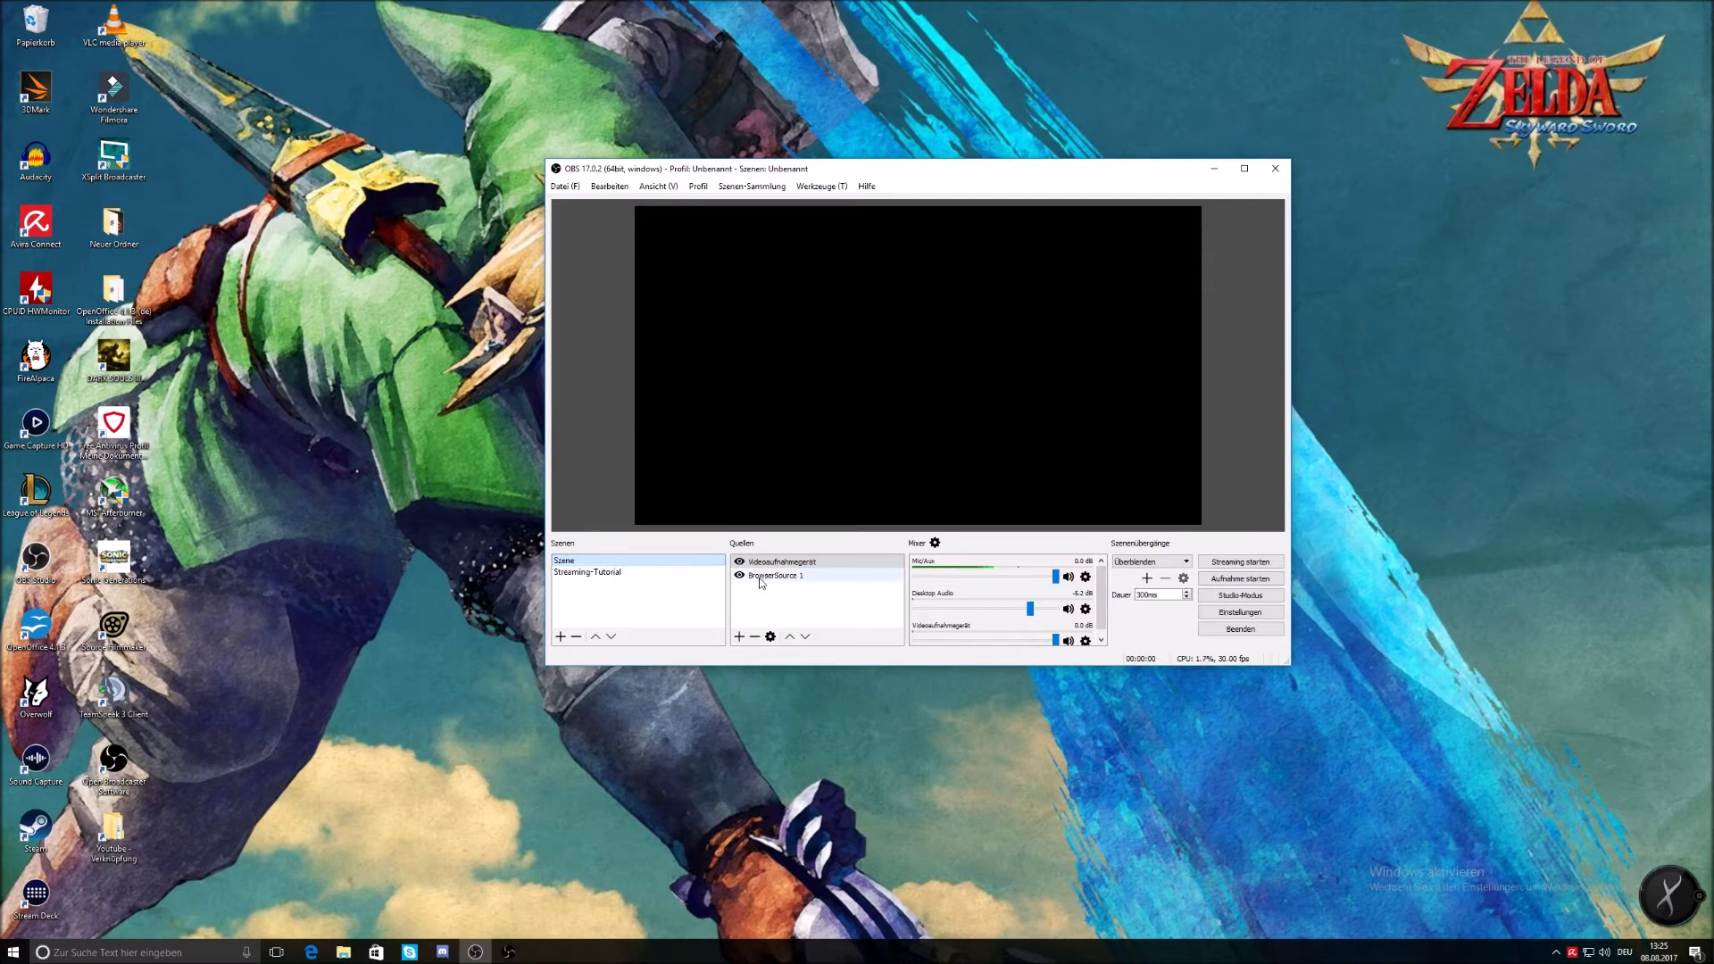
click(589, 571)
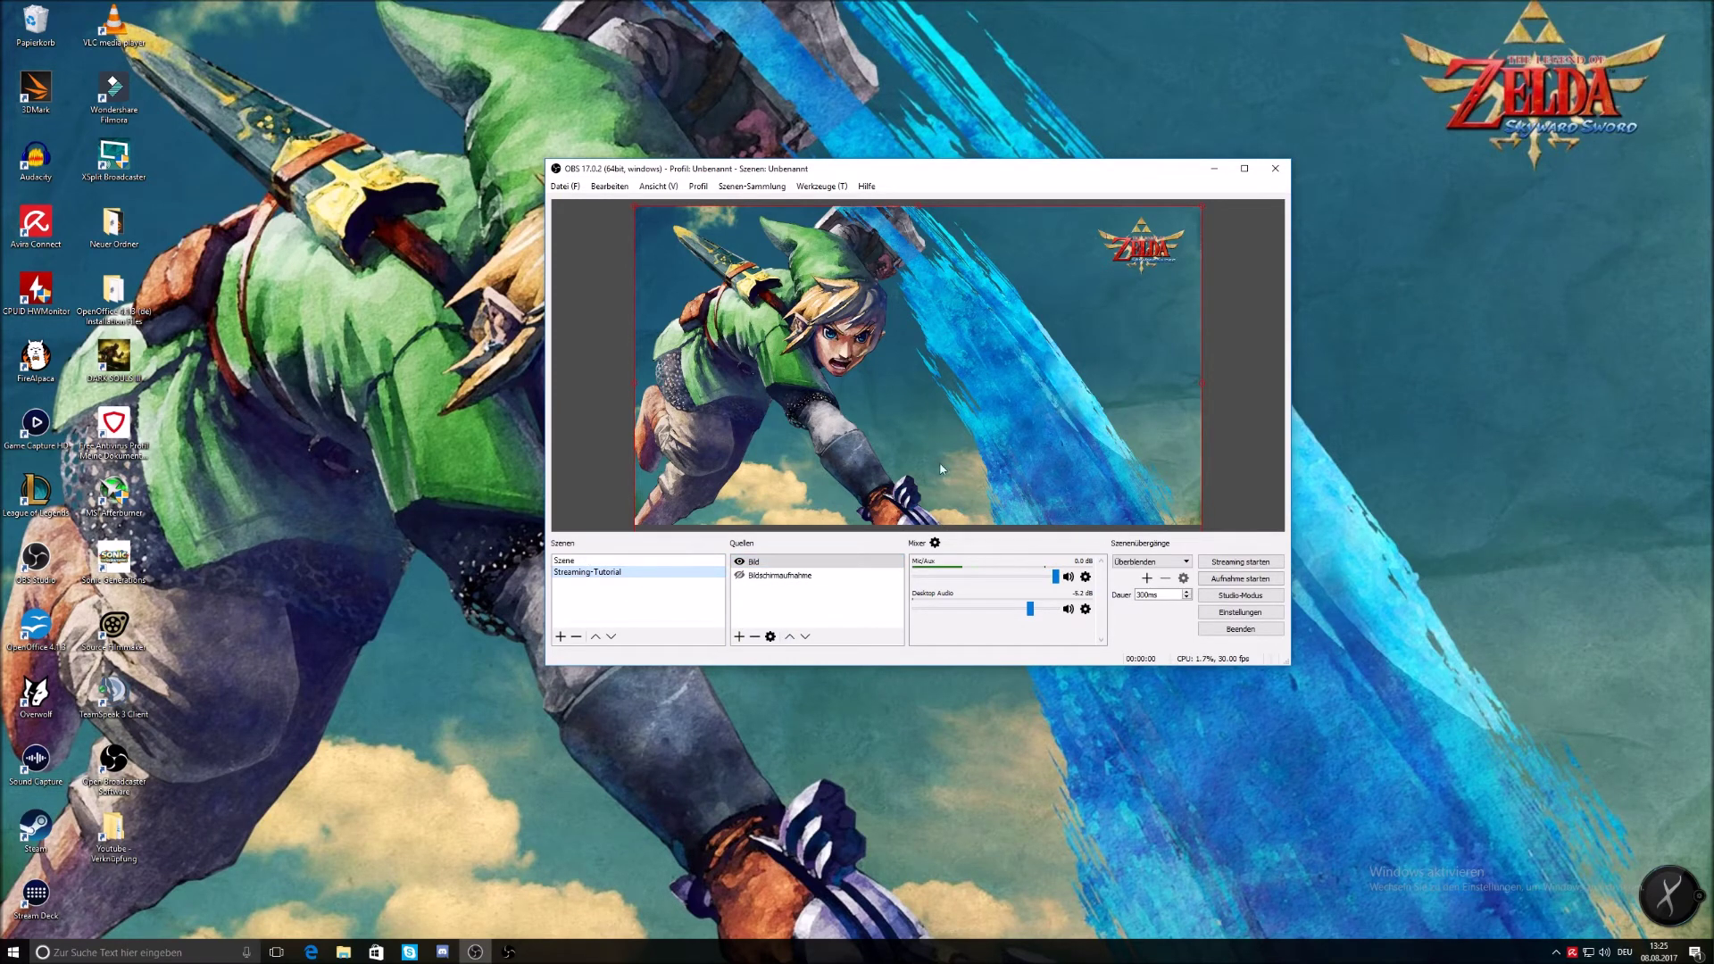
click(739, 636)
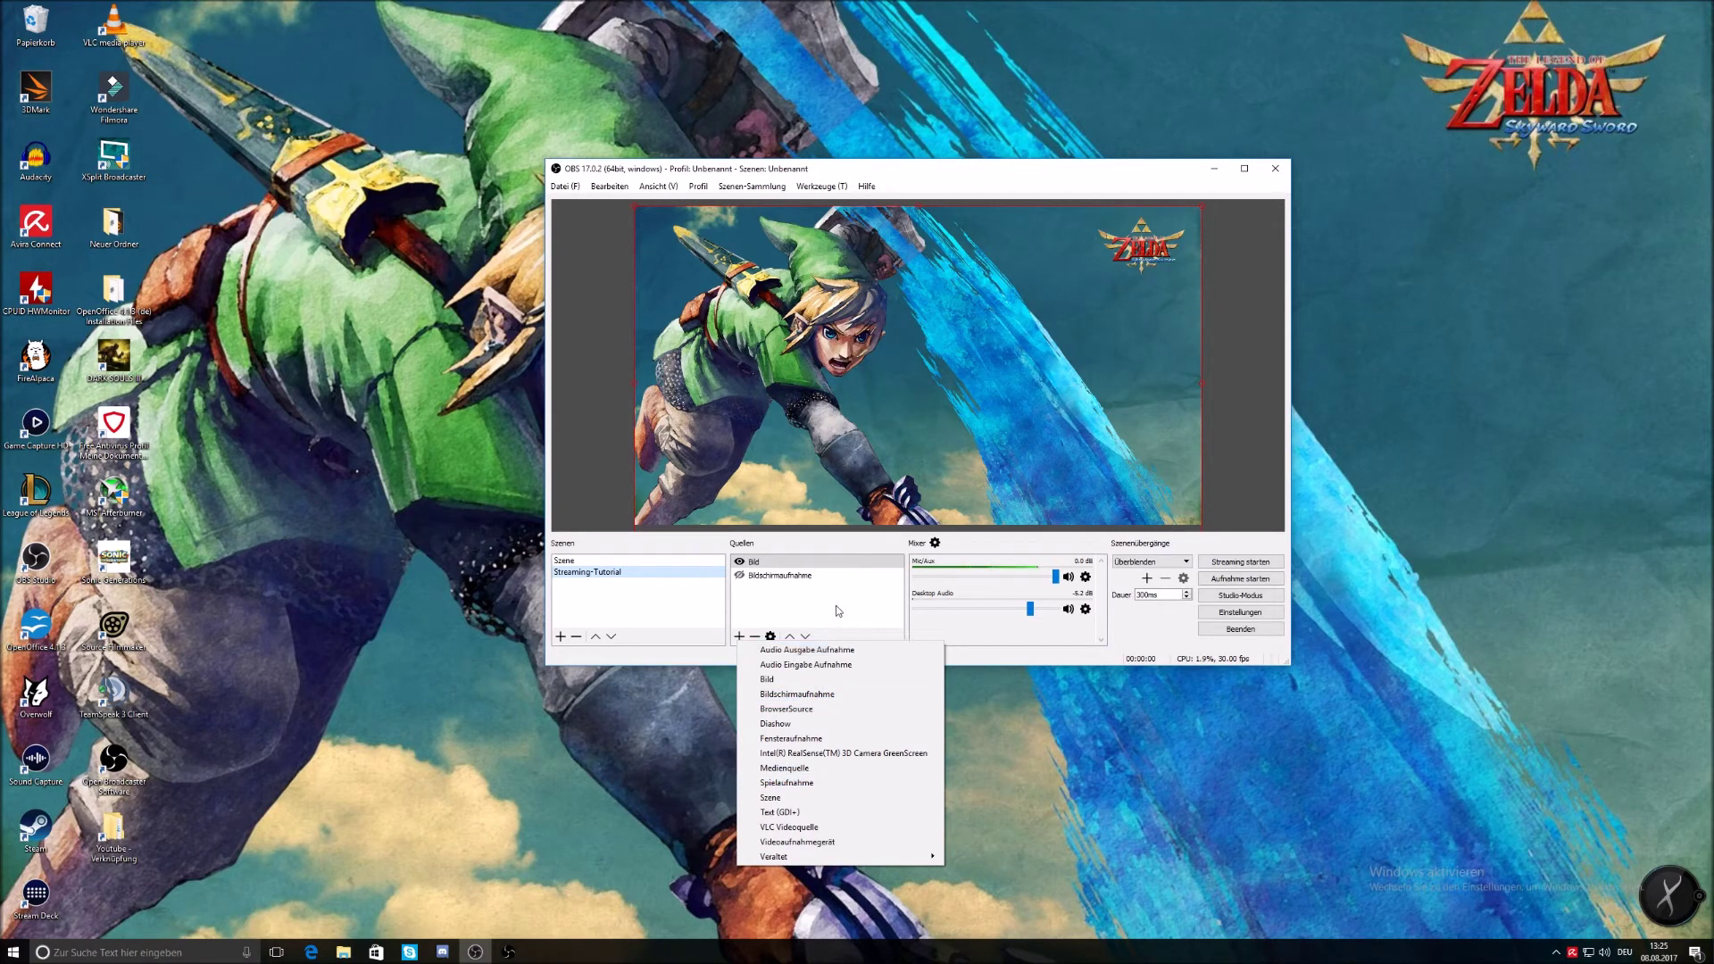
click(811, 621)
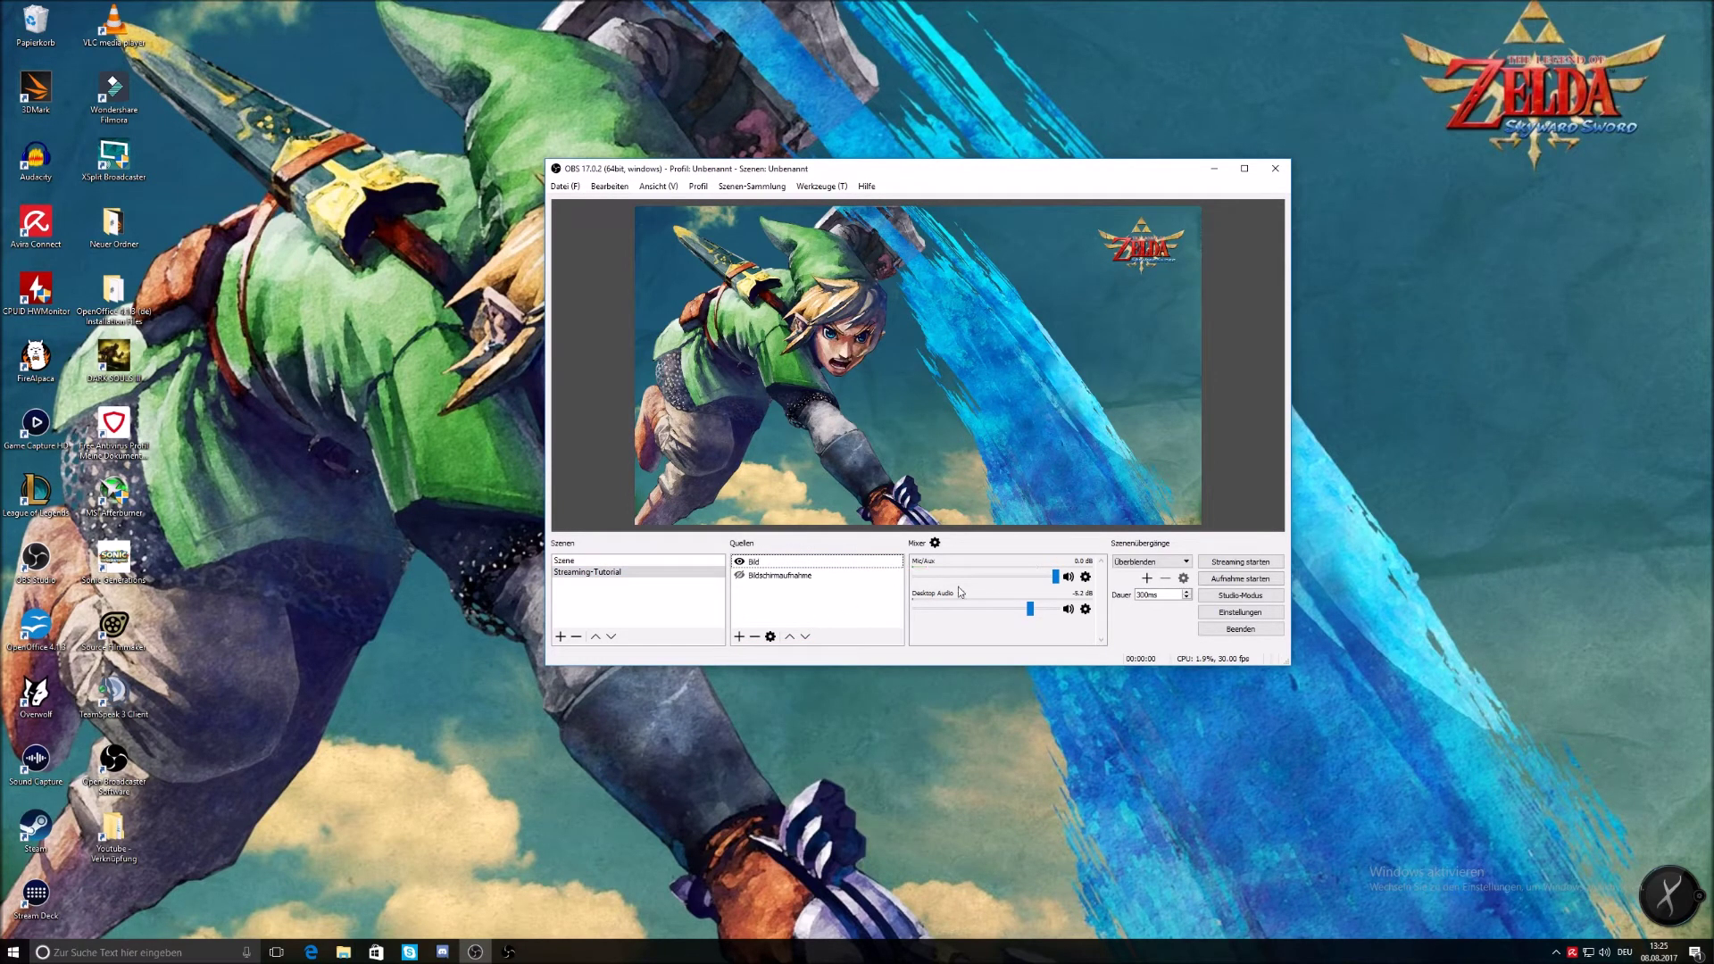
- Examine the Mic/Aux audio filters for noise suppression, noise gate and gain, and check the Desktop Audio volume control
click(1087, 578)
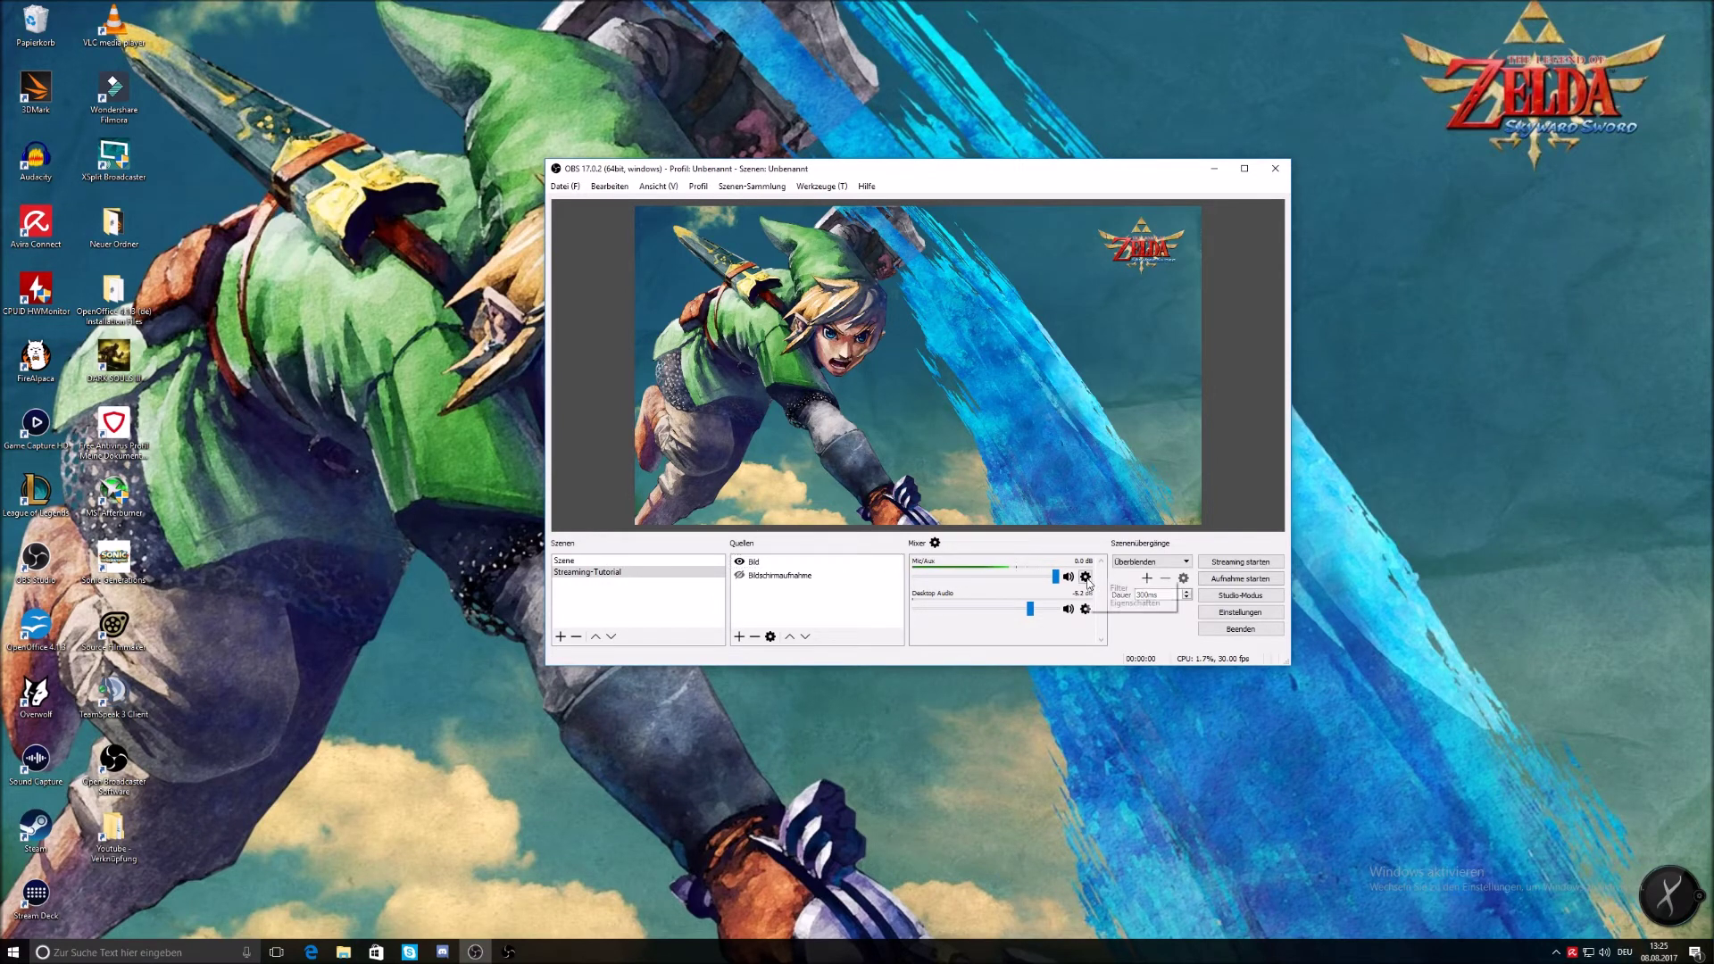
click(1132, 590)
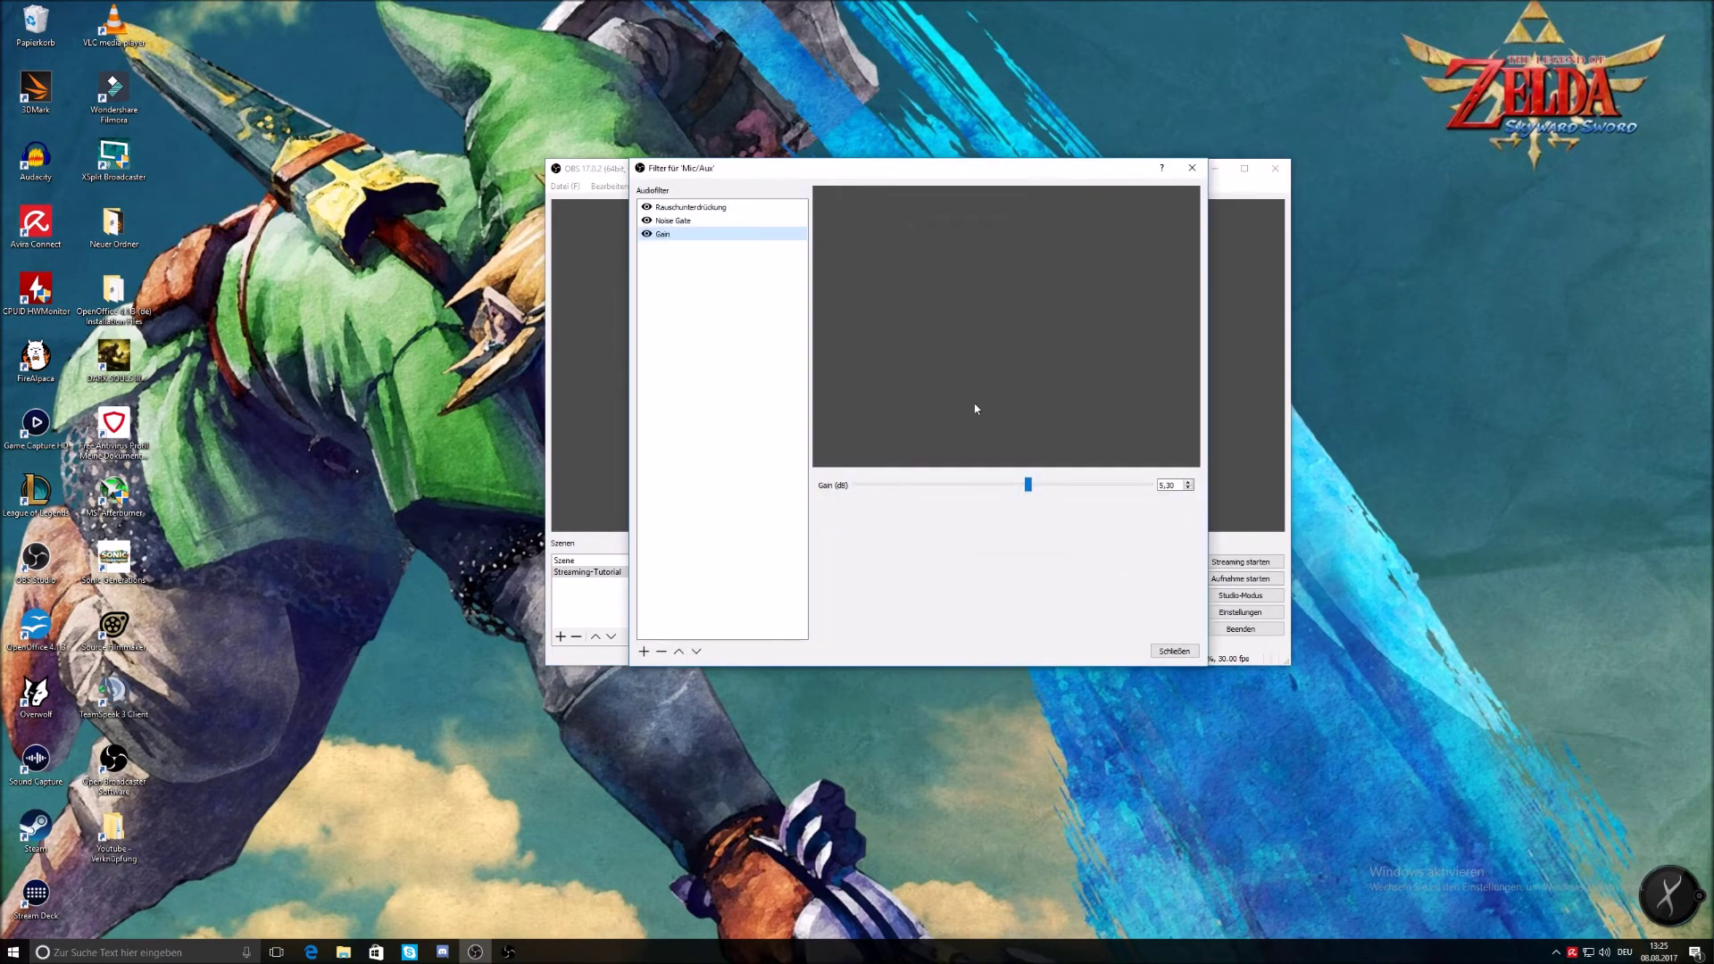
click(692, 207)
click(668, 220)
click(663, 235)
click(669, 221)
click(670, 208)
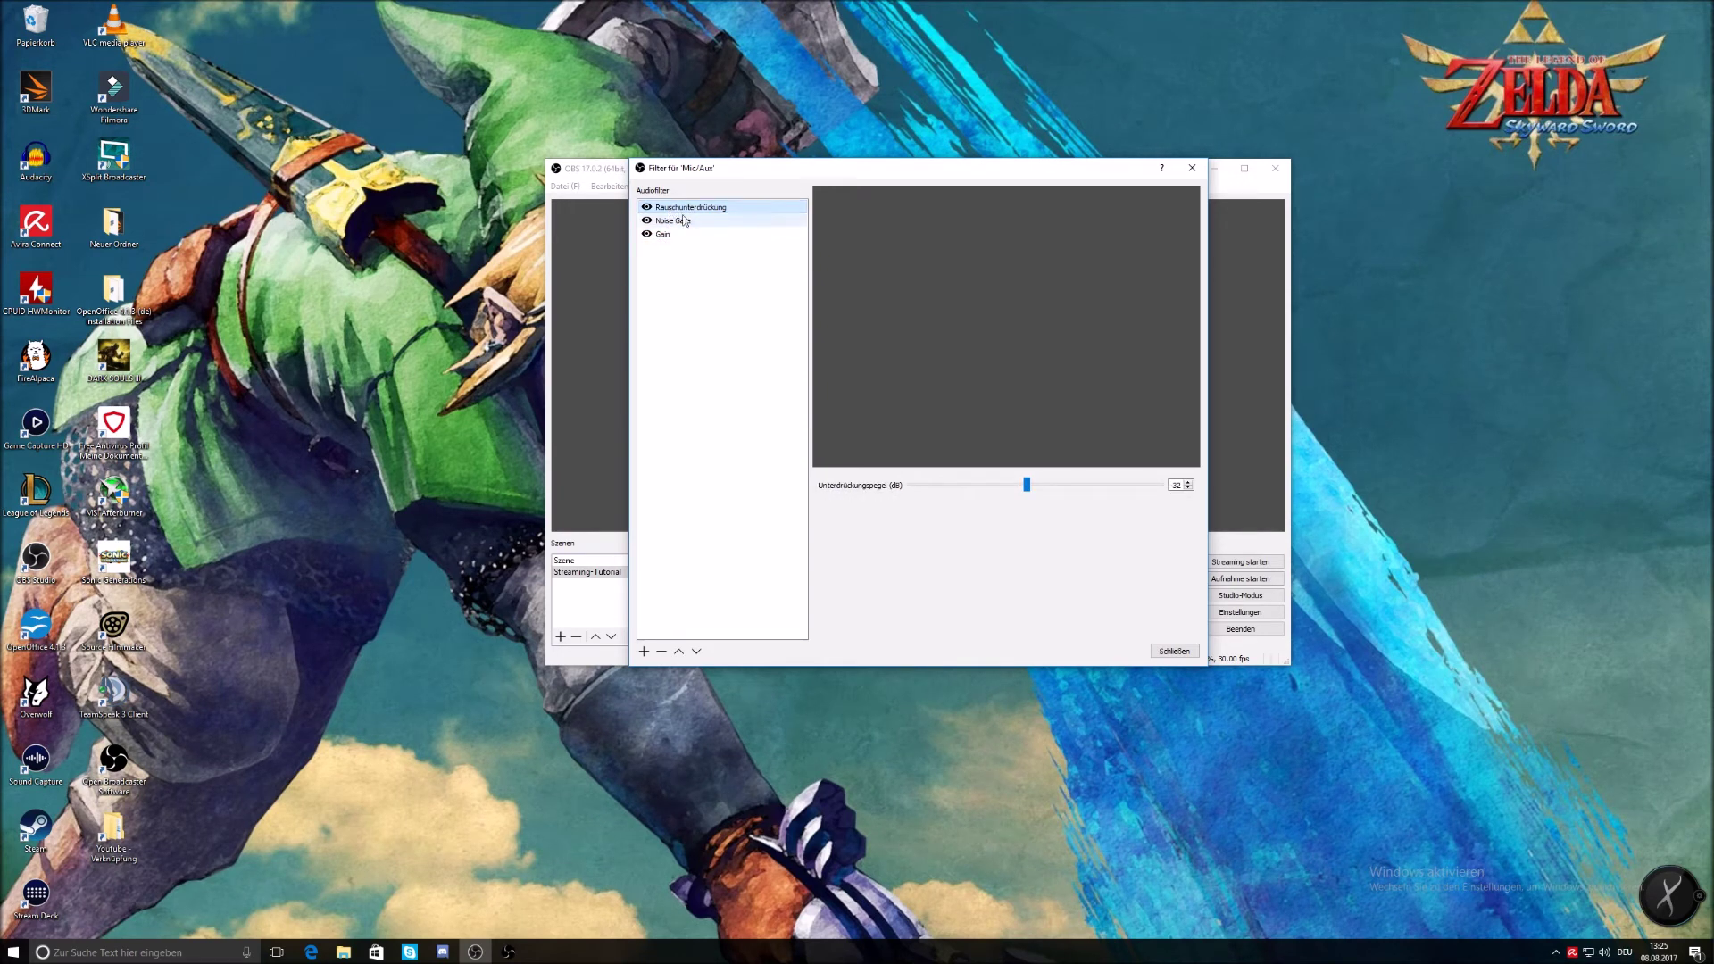
click(684, 223)
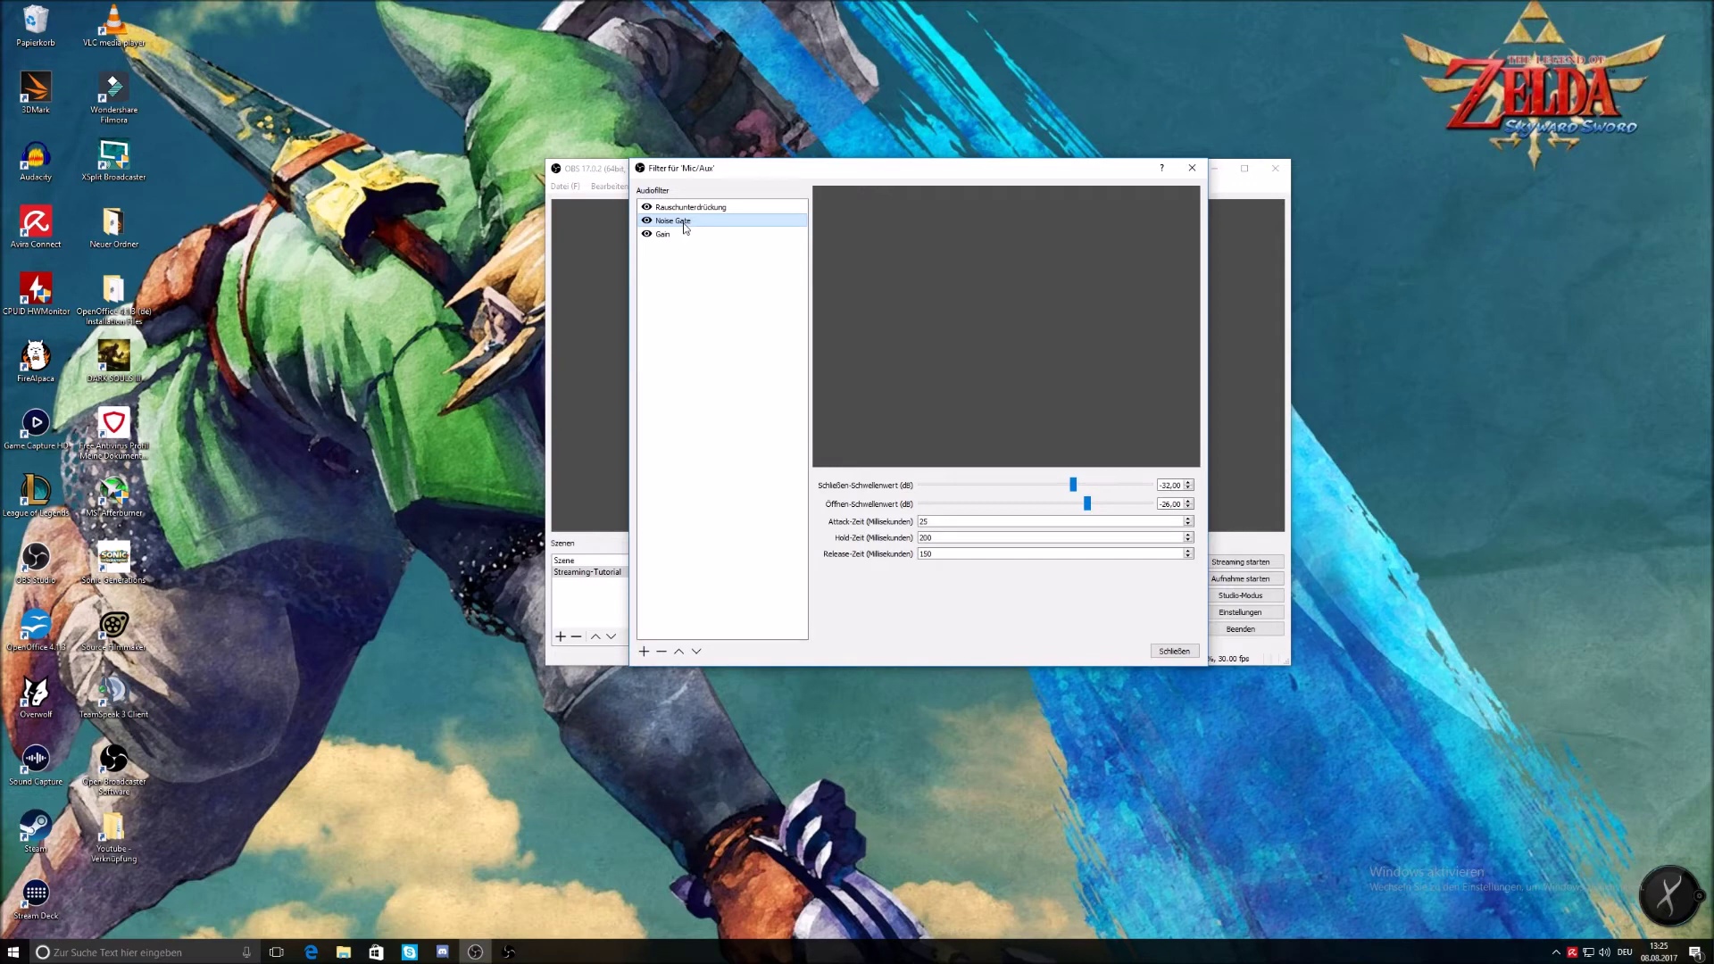
click(664, 235)
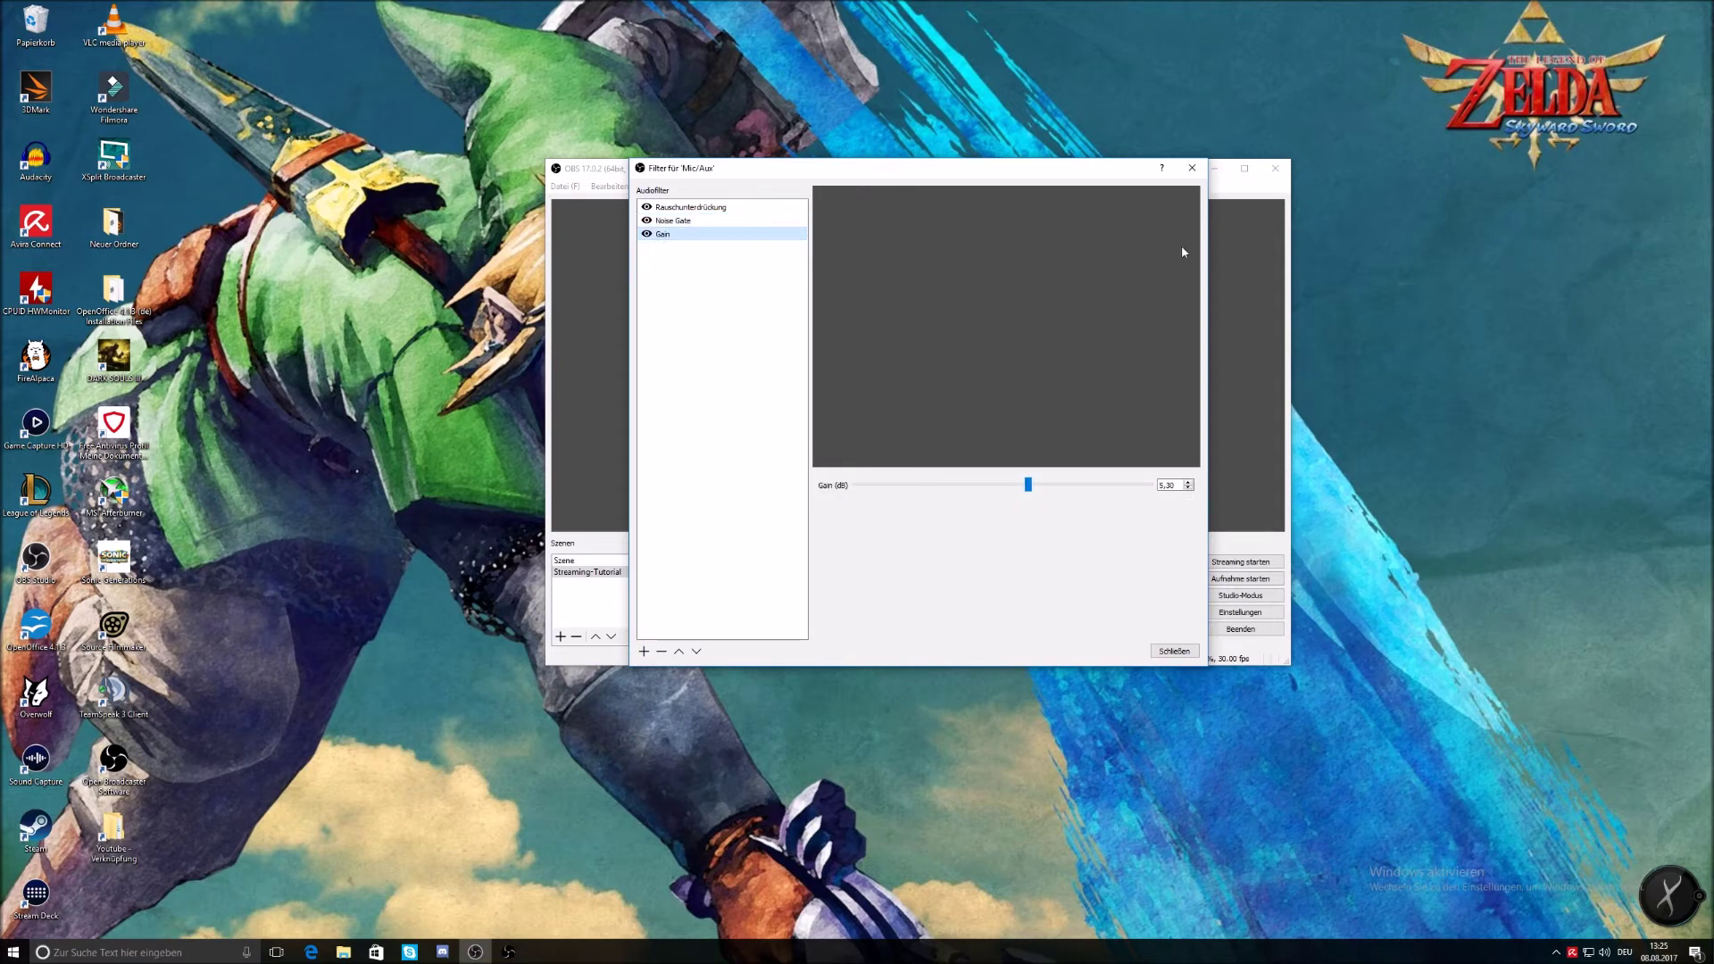
click(1192, 168)
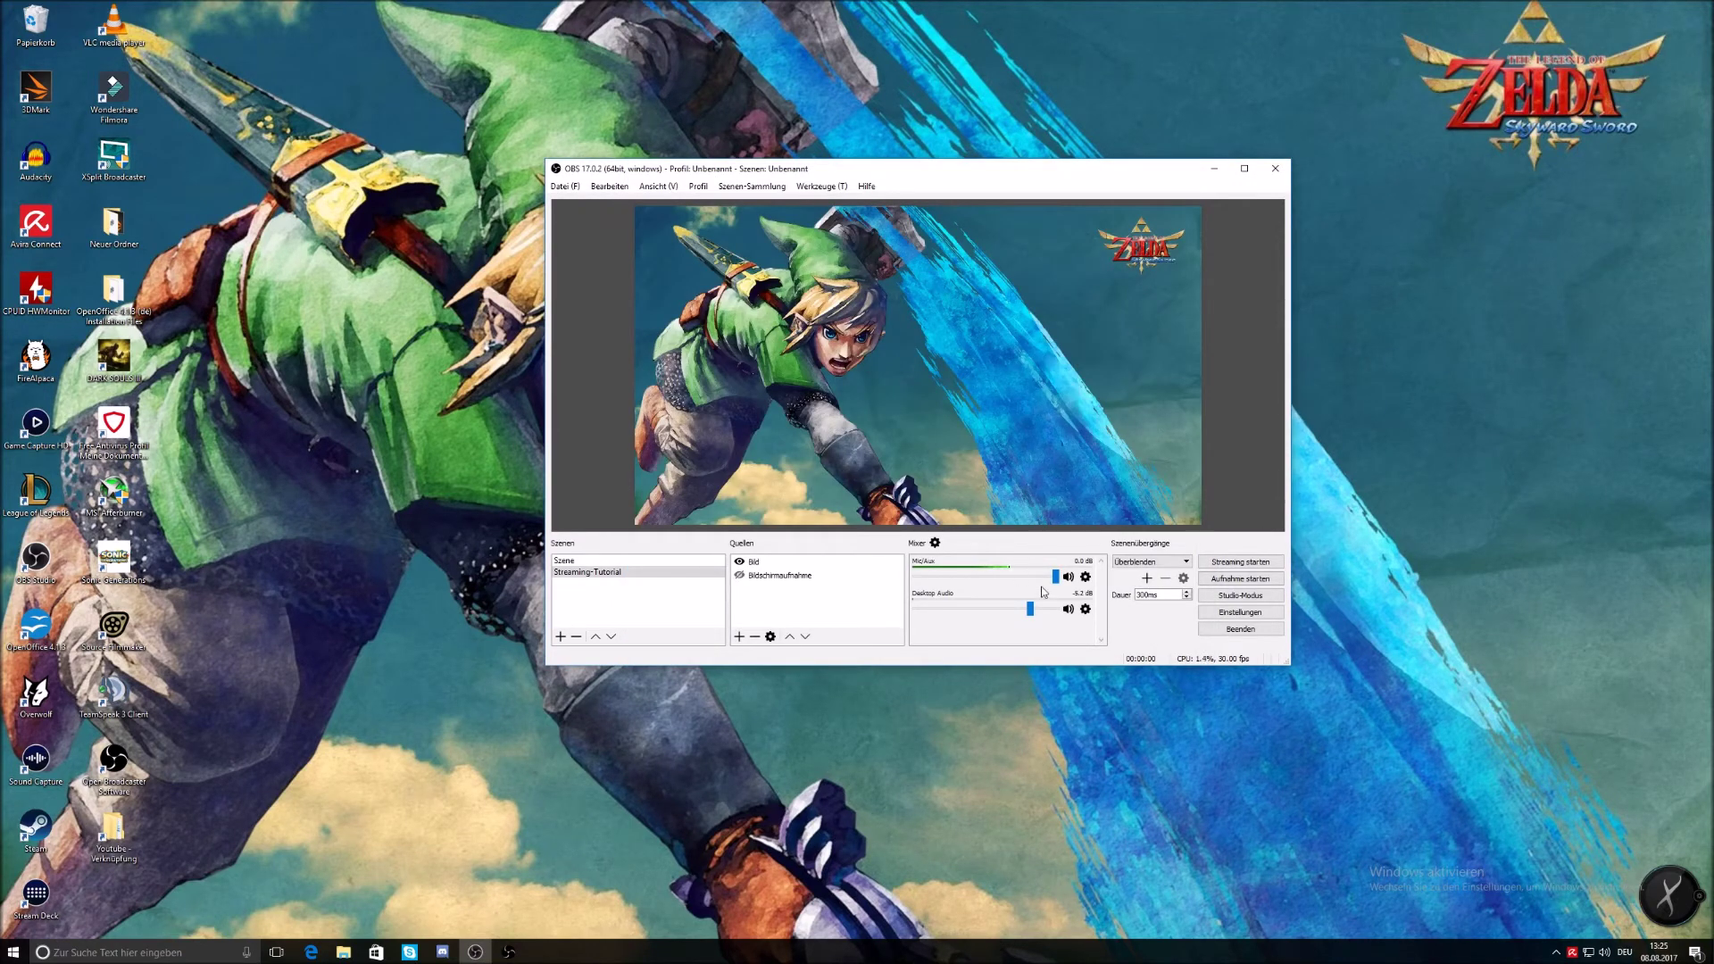
mouse_move(1030, 616)
mouse_down()
mouse_move(1011, 616)
mouse_move(1030, 616)
mouse_up()
- In the stream settings, choose Streaming-Plattformen as the stream type and YouTube / YouTube Gaming as the platform
click(1260, 616)
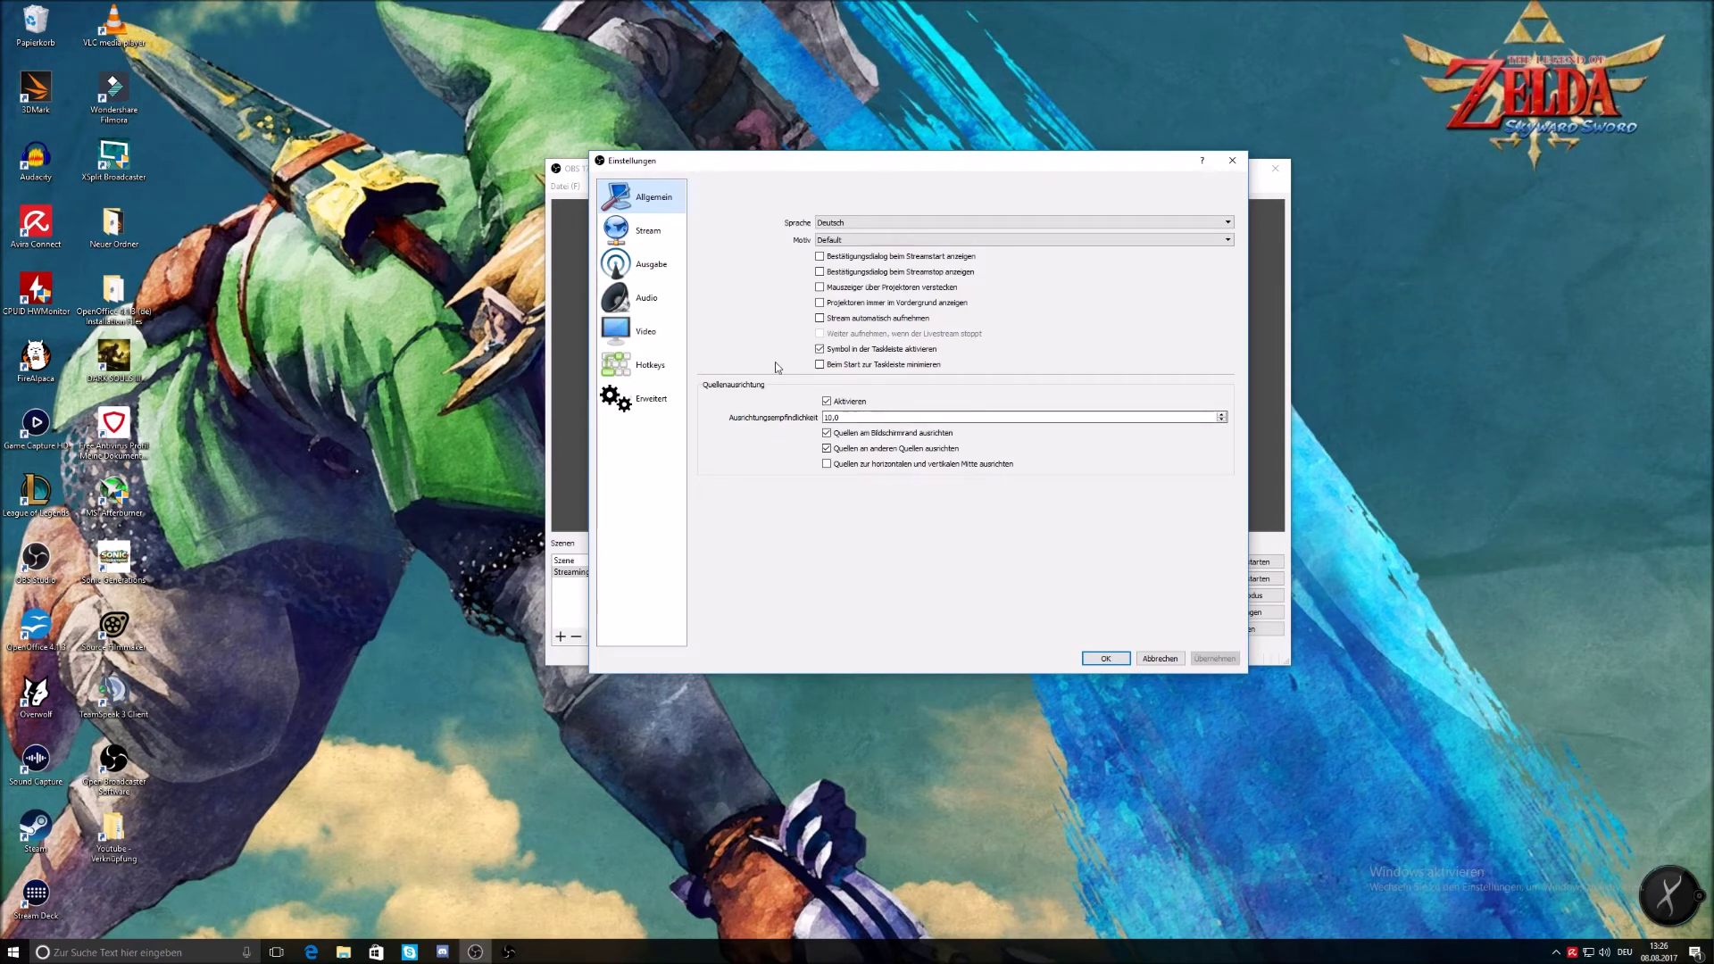
click(649, 234)
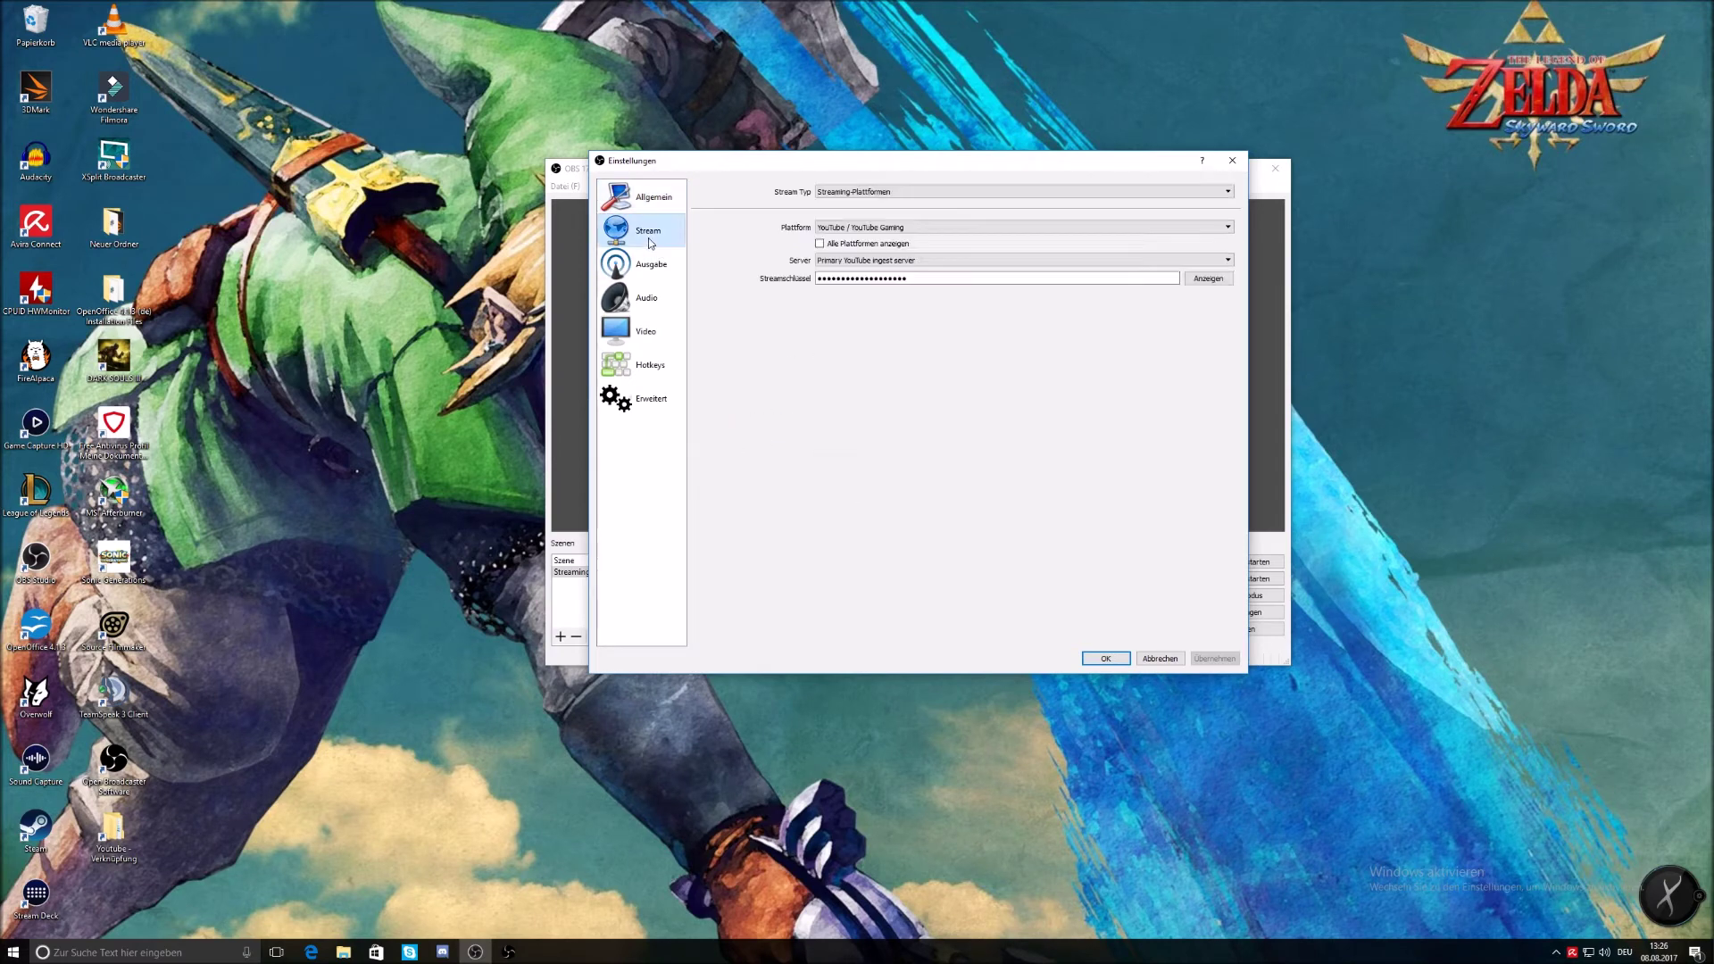
click(874, 194)
click(891, 204)
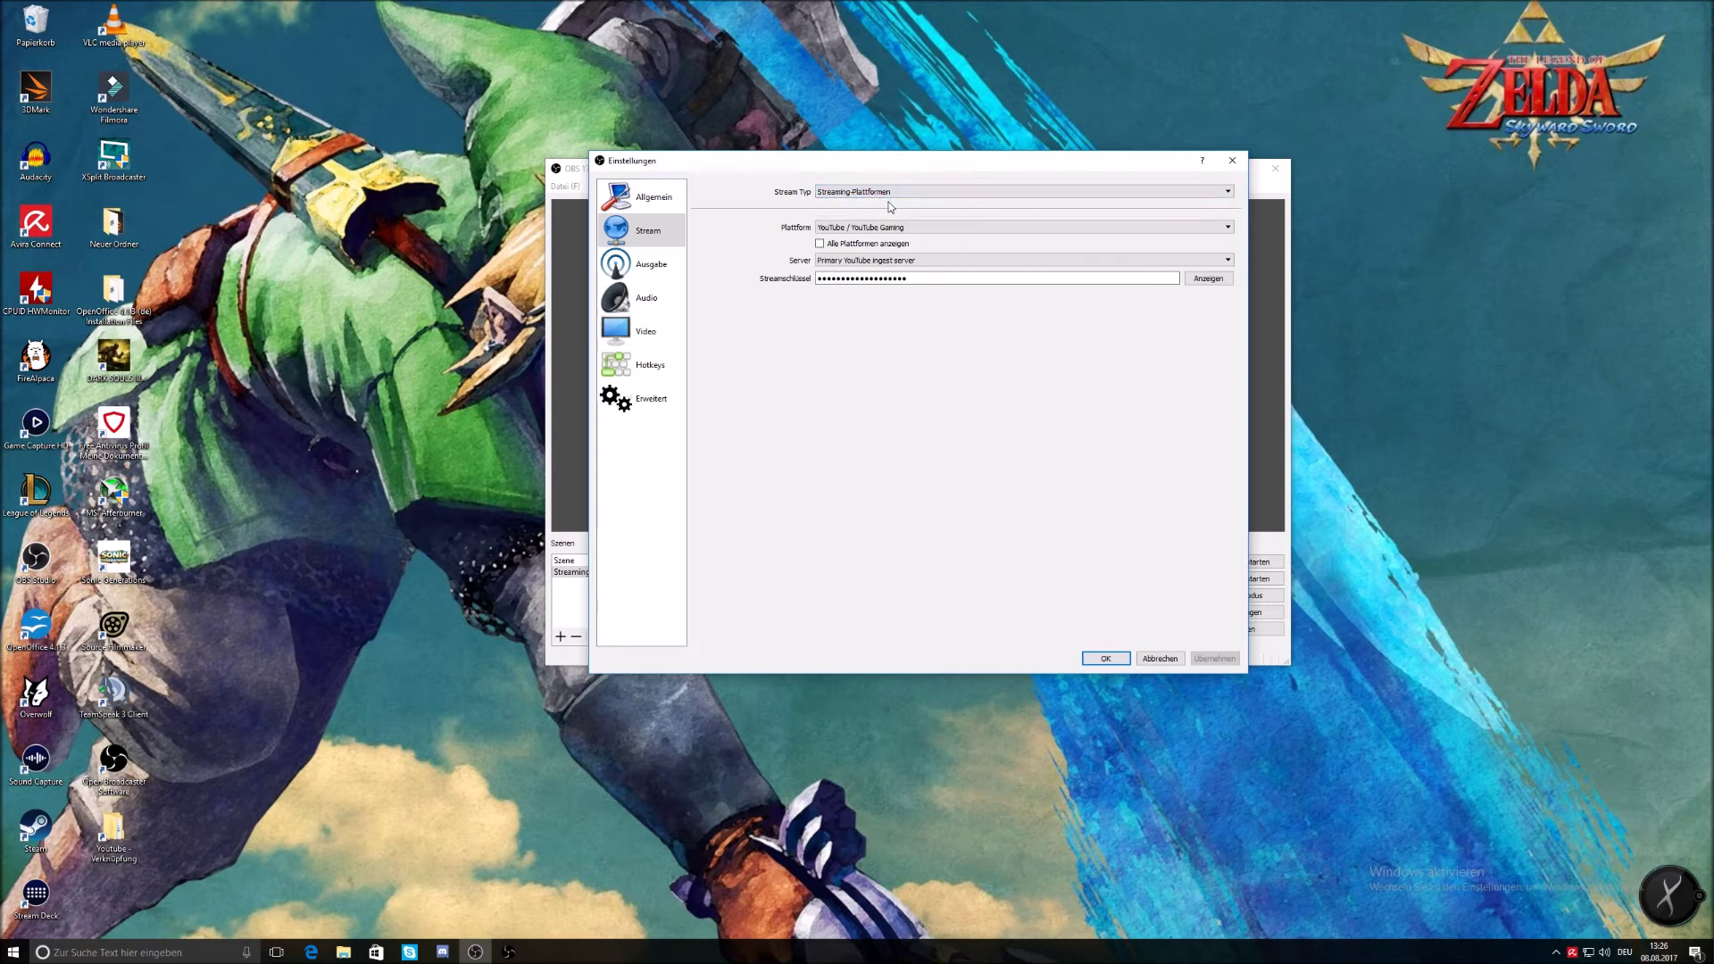
click(859, 230)
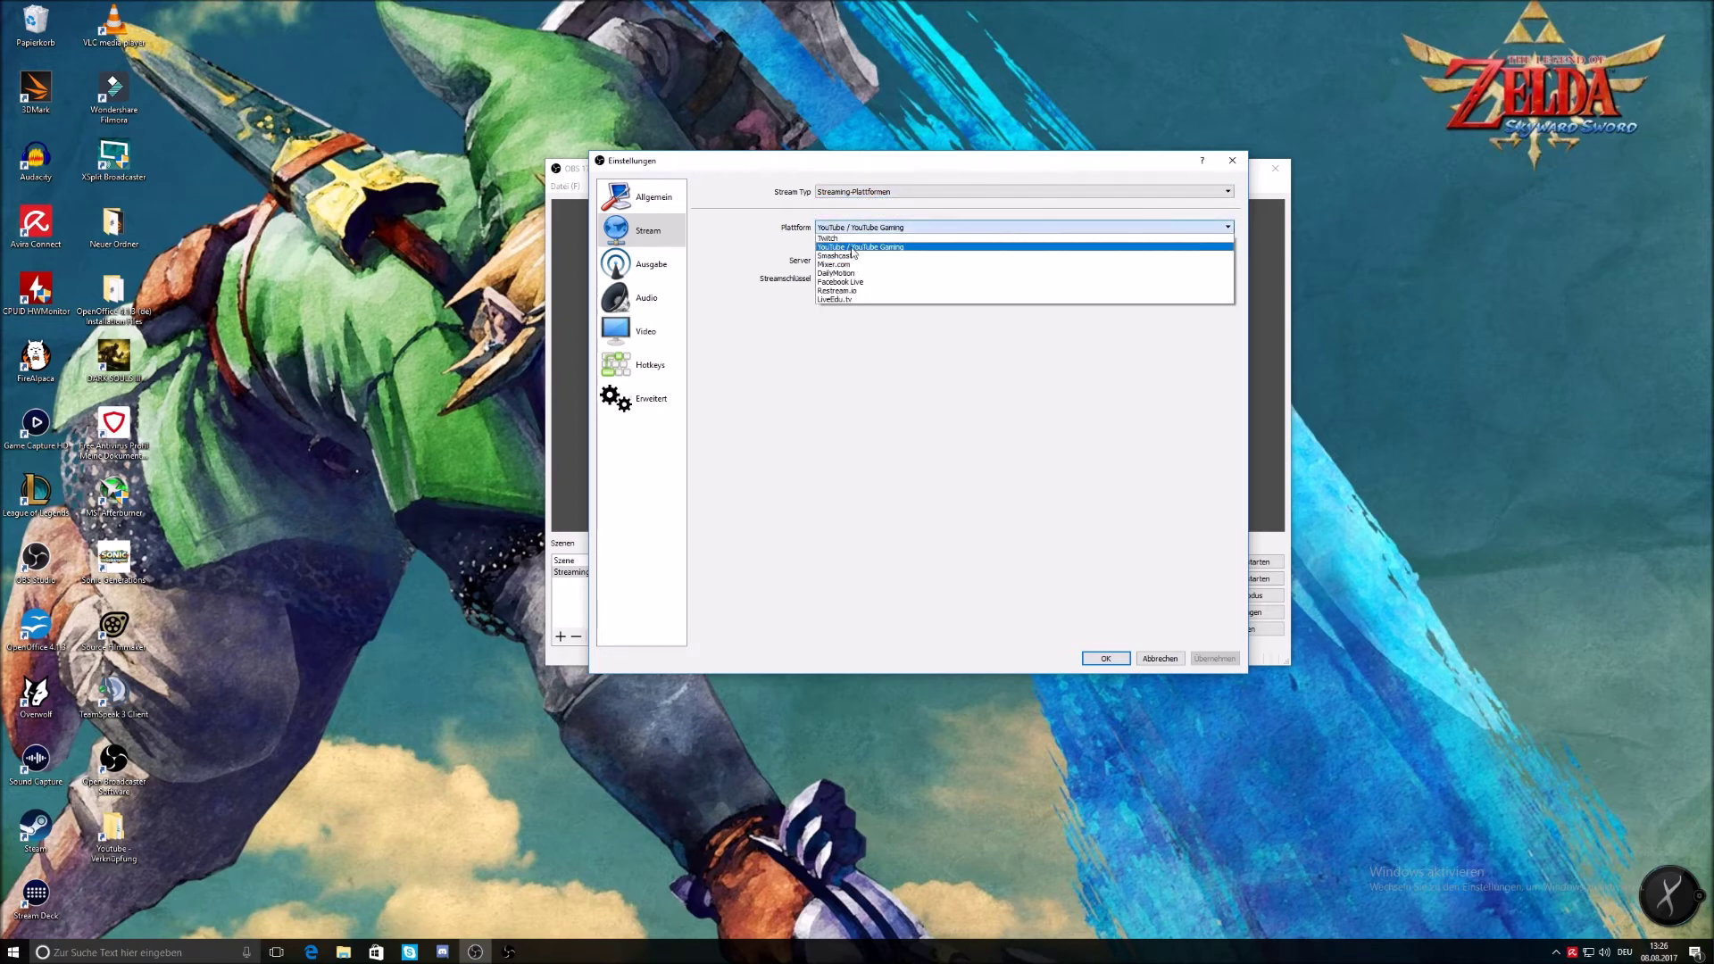
click(854, 239)
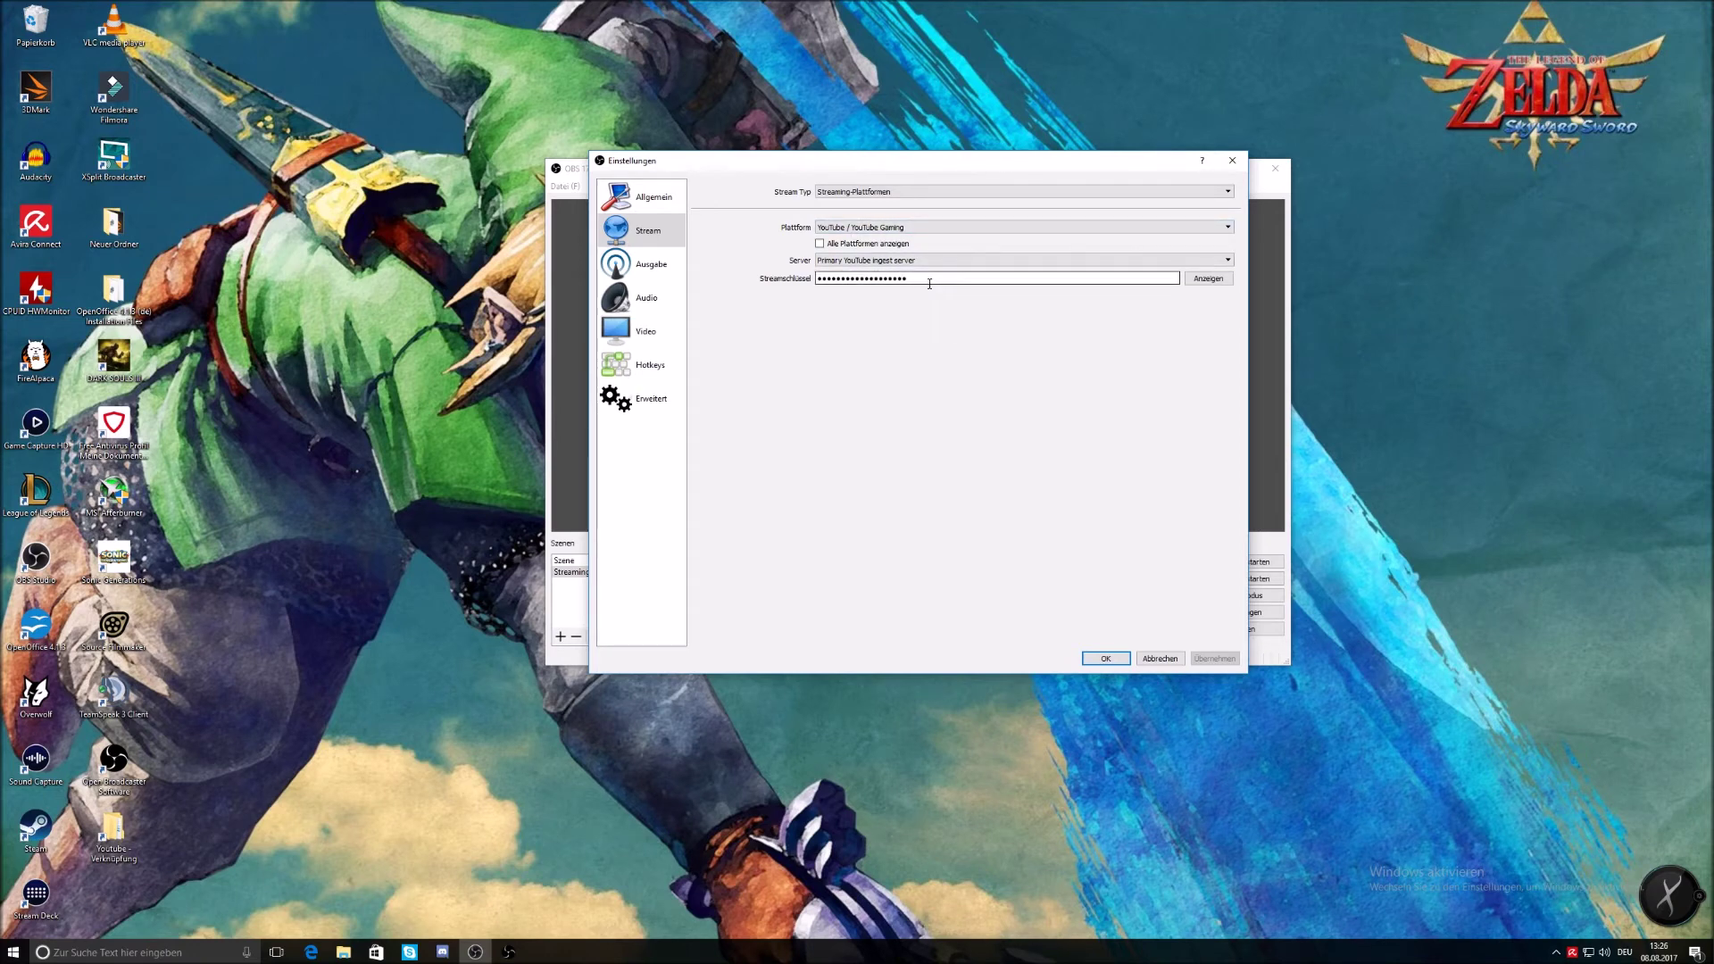
- Clear the existing stream key and paste the YouTube stream key into the field
key(ctrl+a)
key(BackSpace)
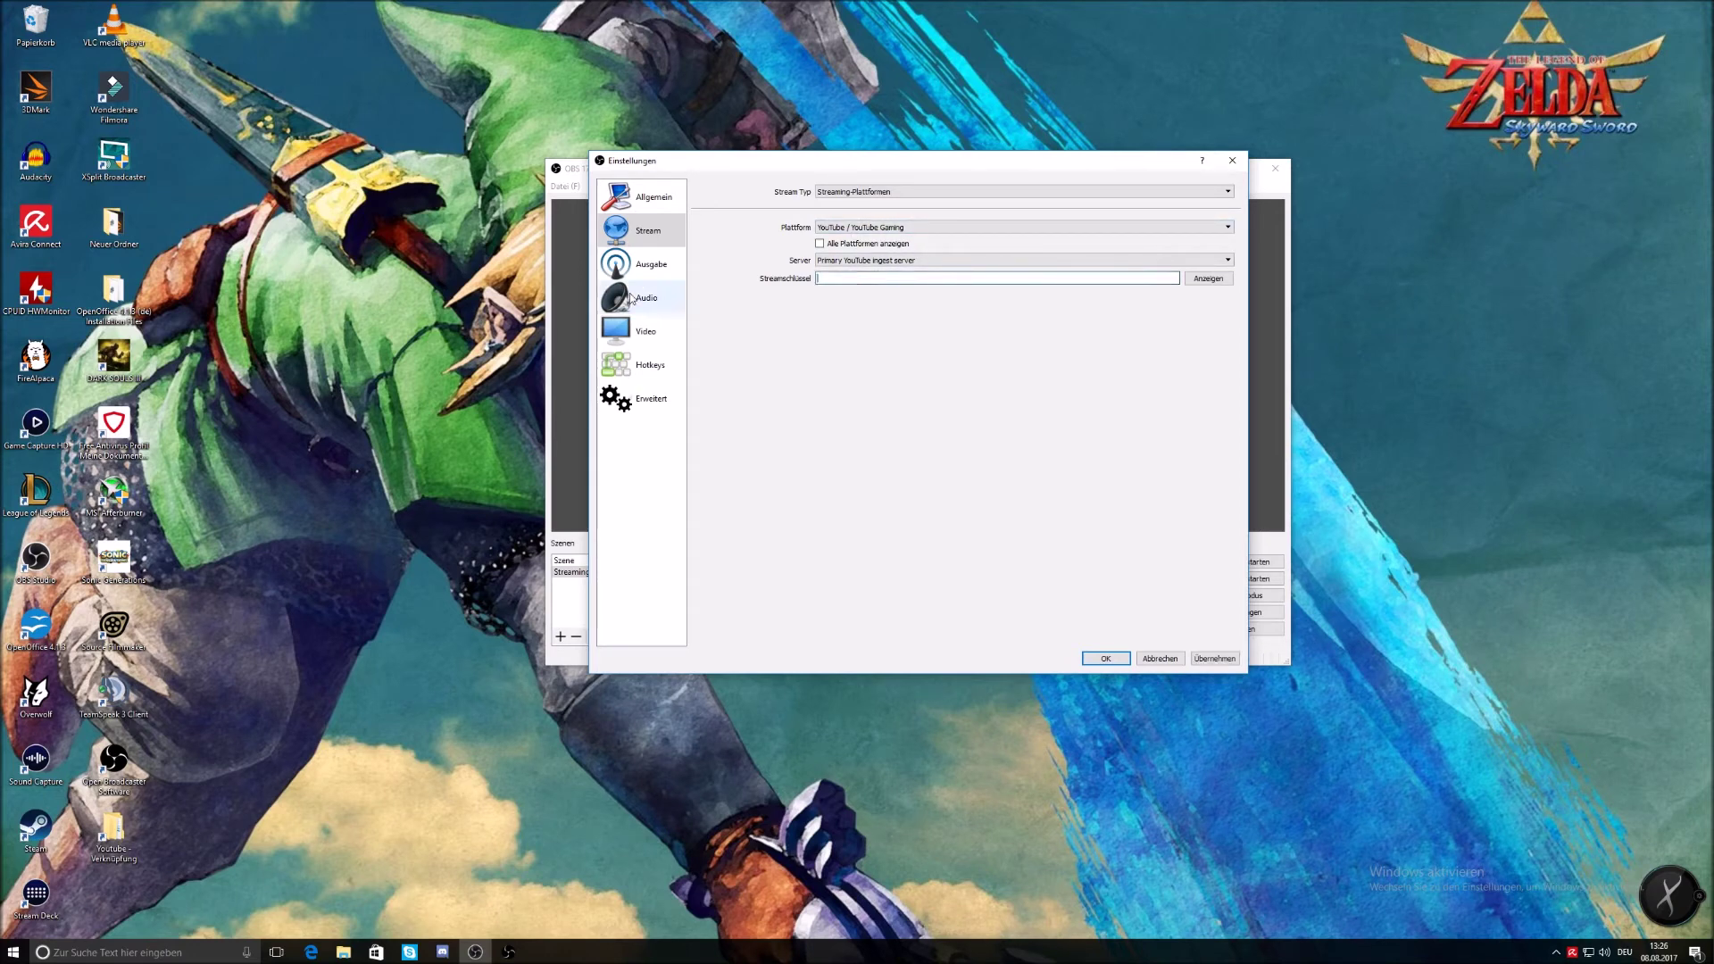
right_click(848, 275)
click(890, 354)
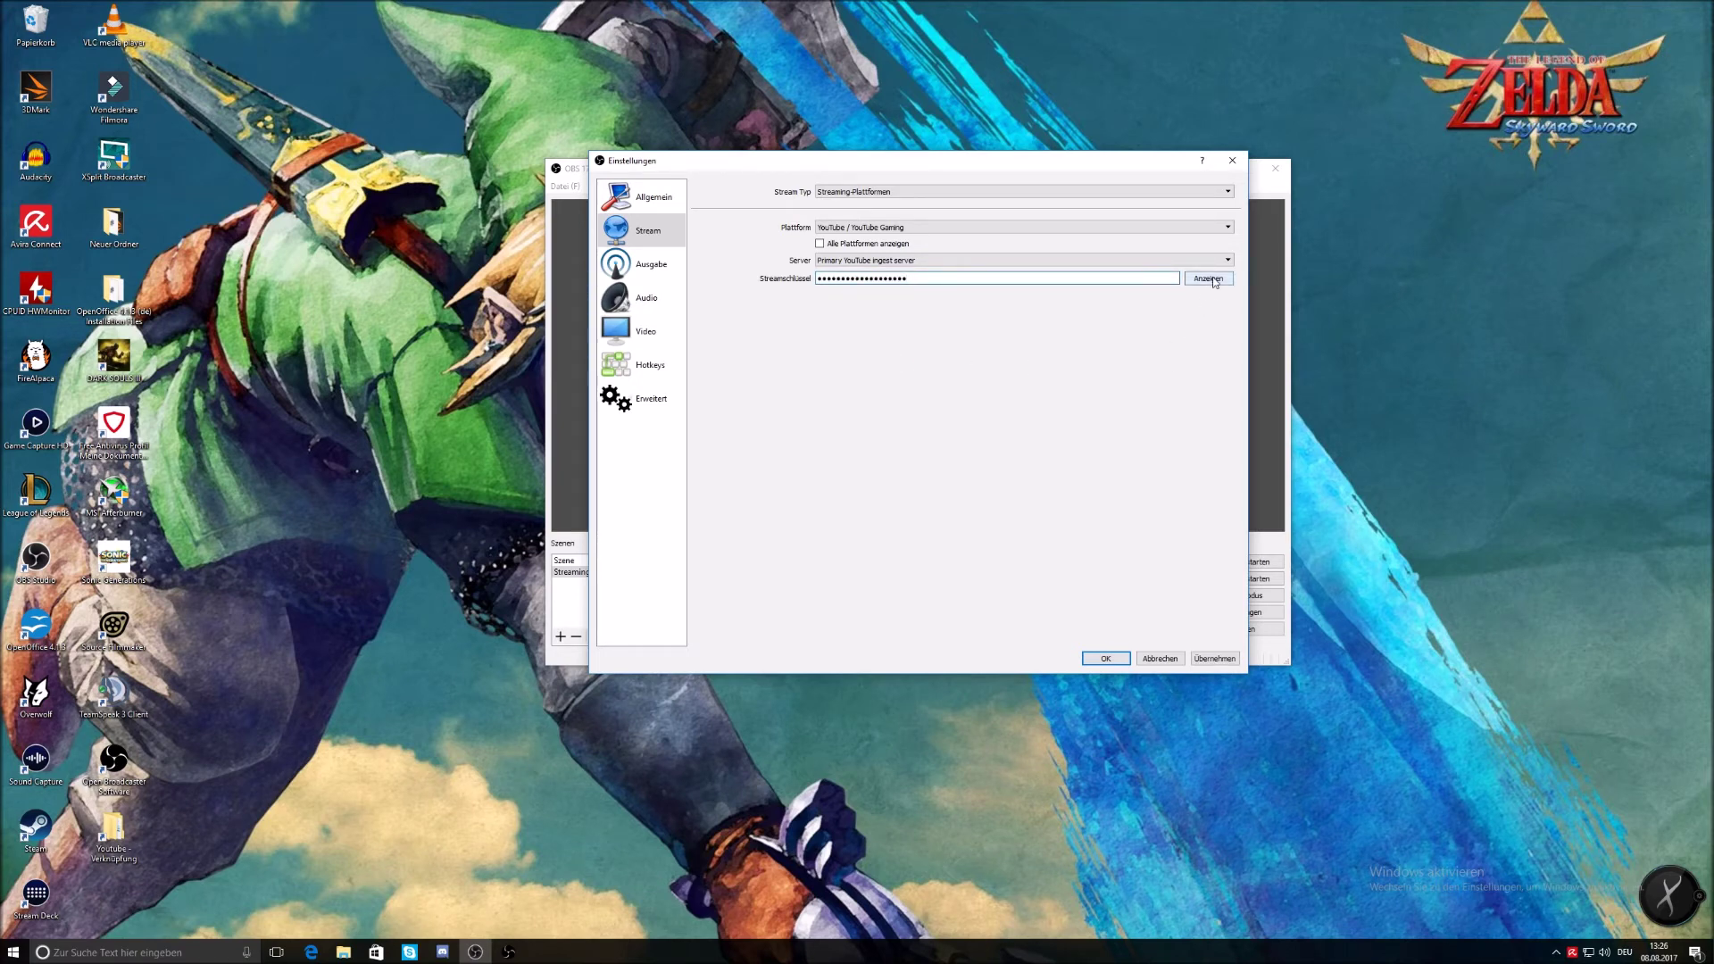
- In the output settings, try the Einfach output mode and set the mode back to Erweitert
click(650, 268)
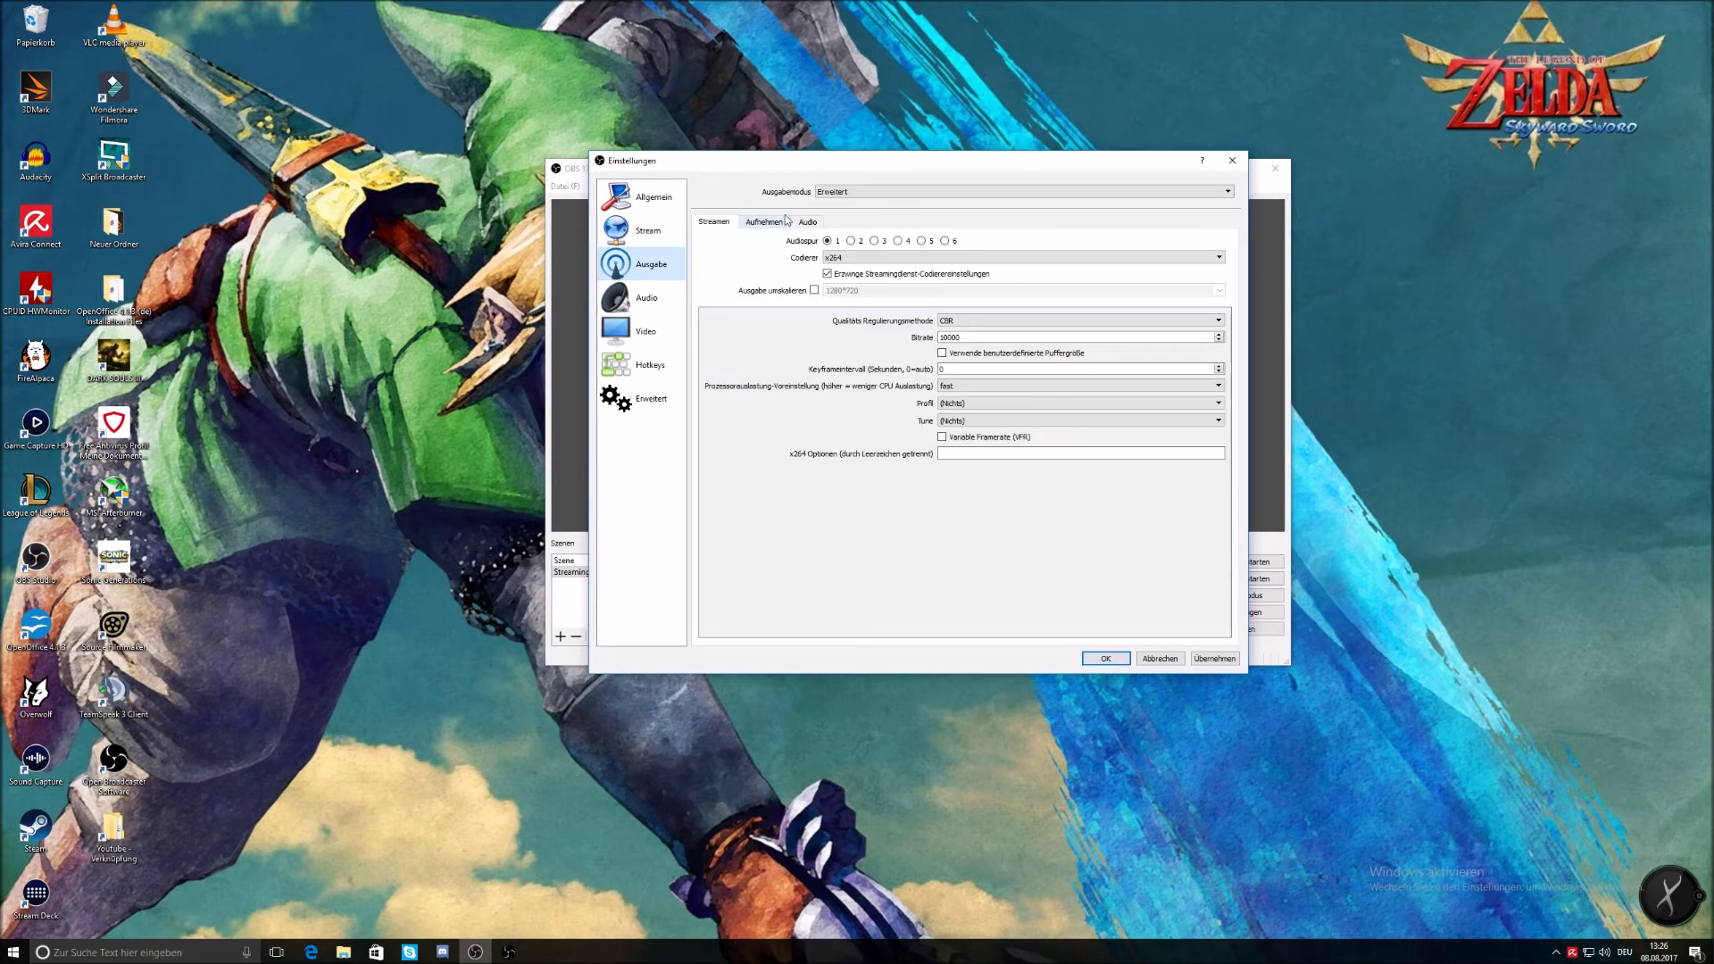
click(848, 192)
click(843, 204)
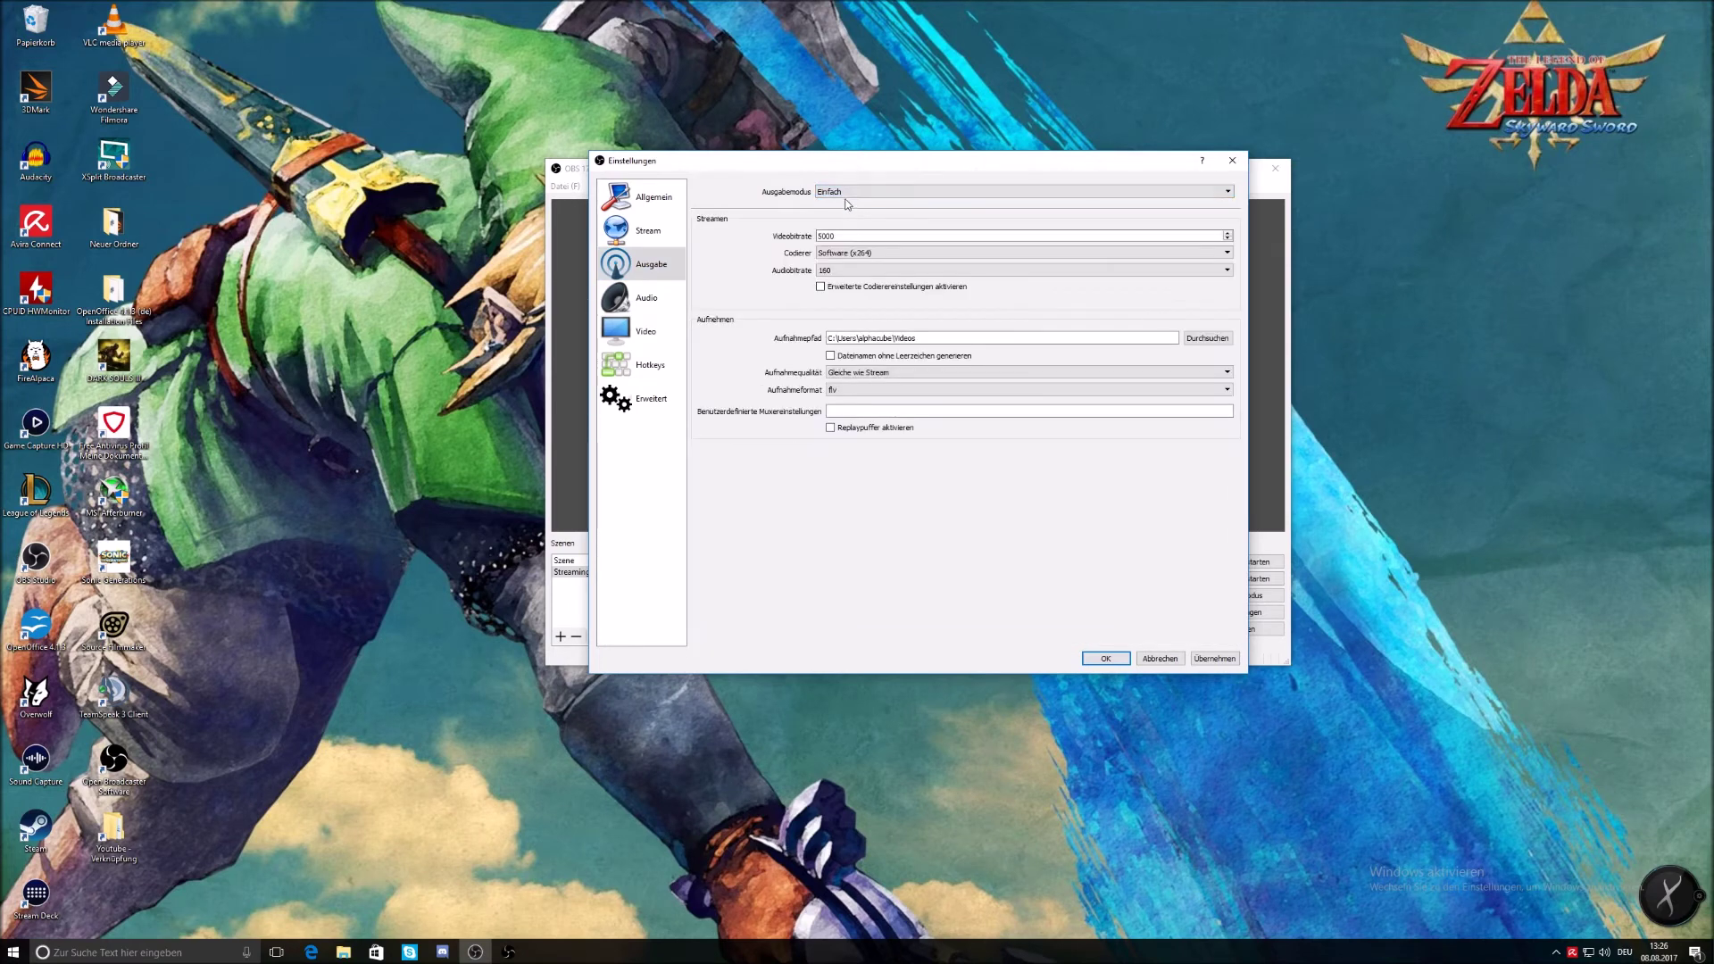
click(848, 191)
click(843, 212)
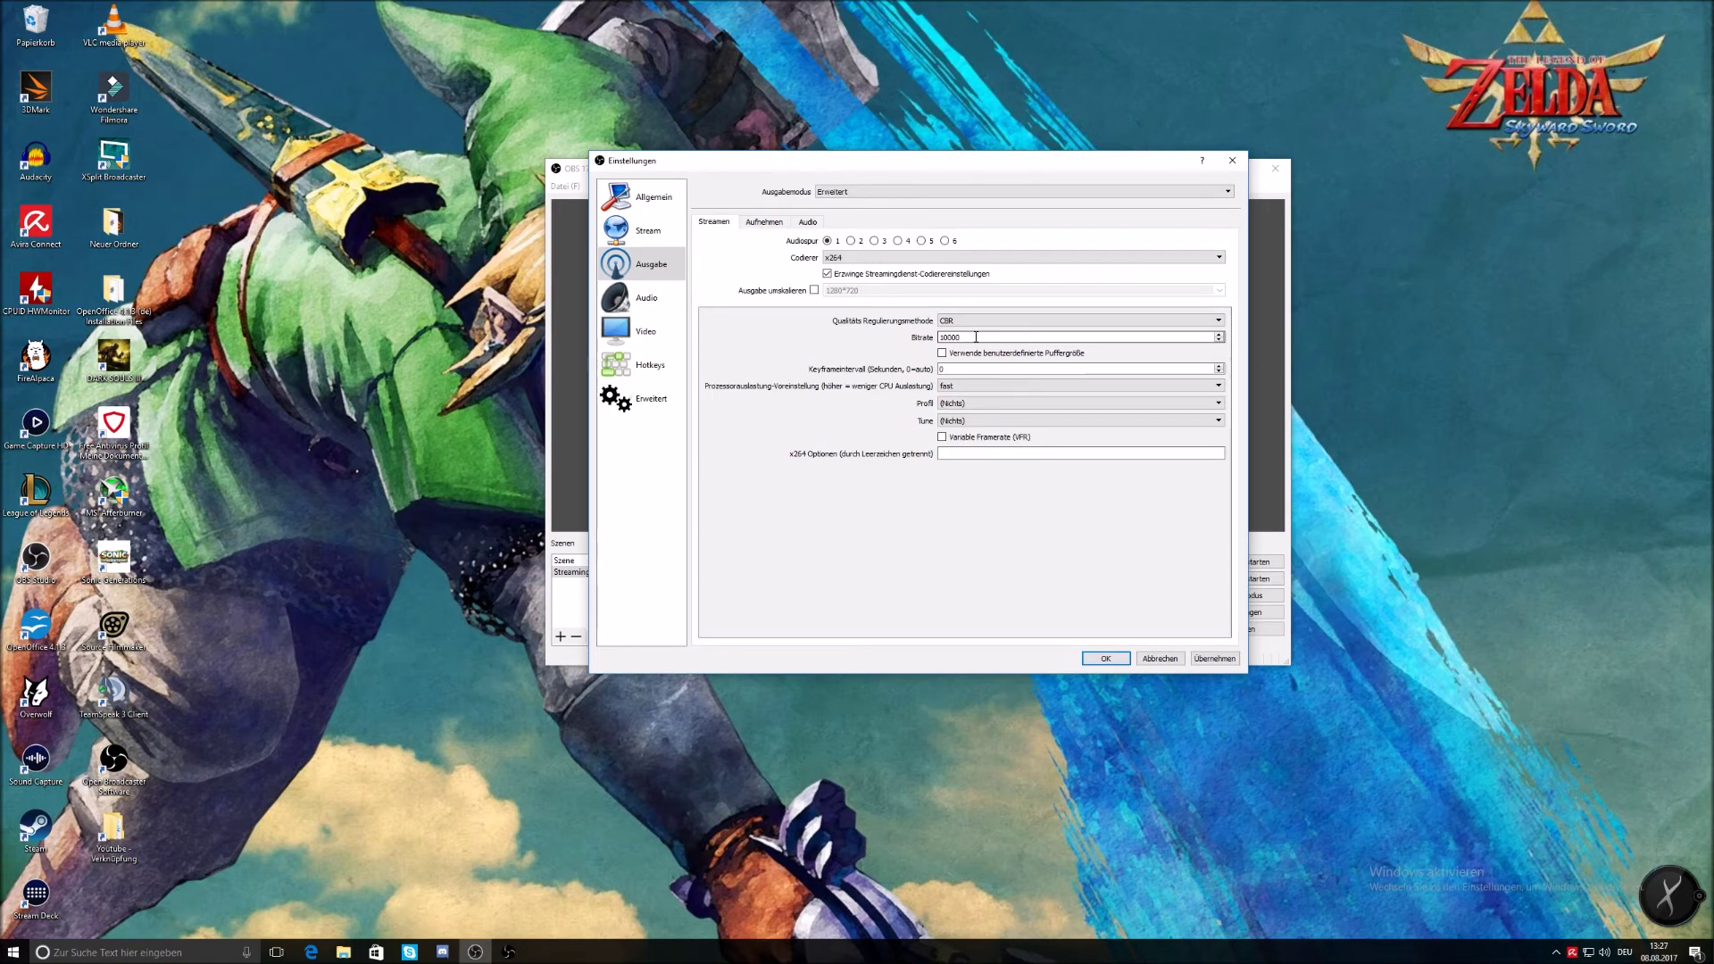
- Set the streaming bitrate to 5000 and keep the x264 CPU usage preset at fast
drag(975, 337, 902, 351)
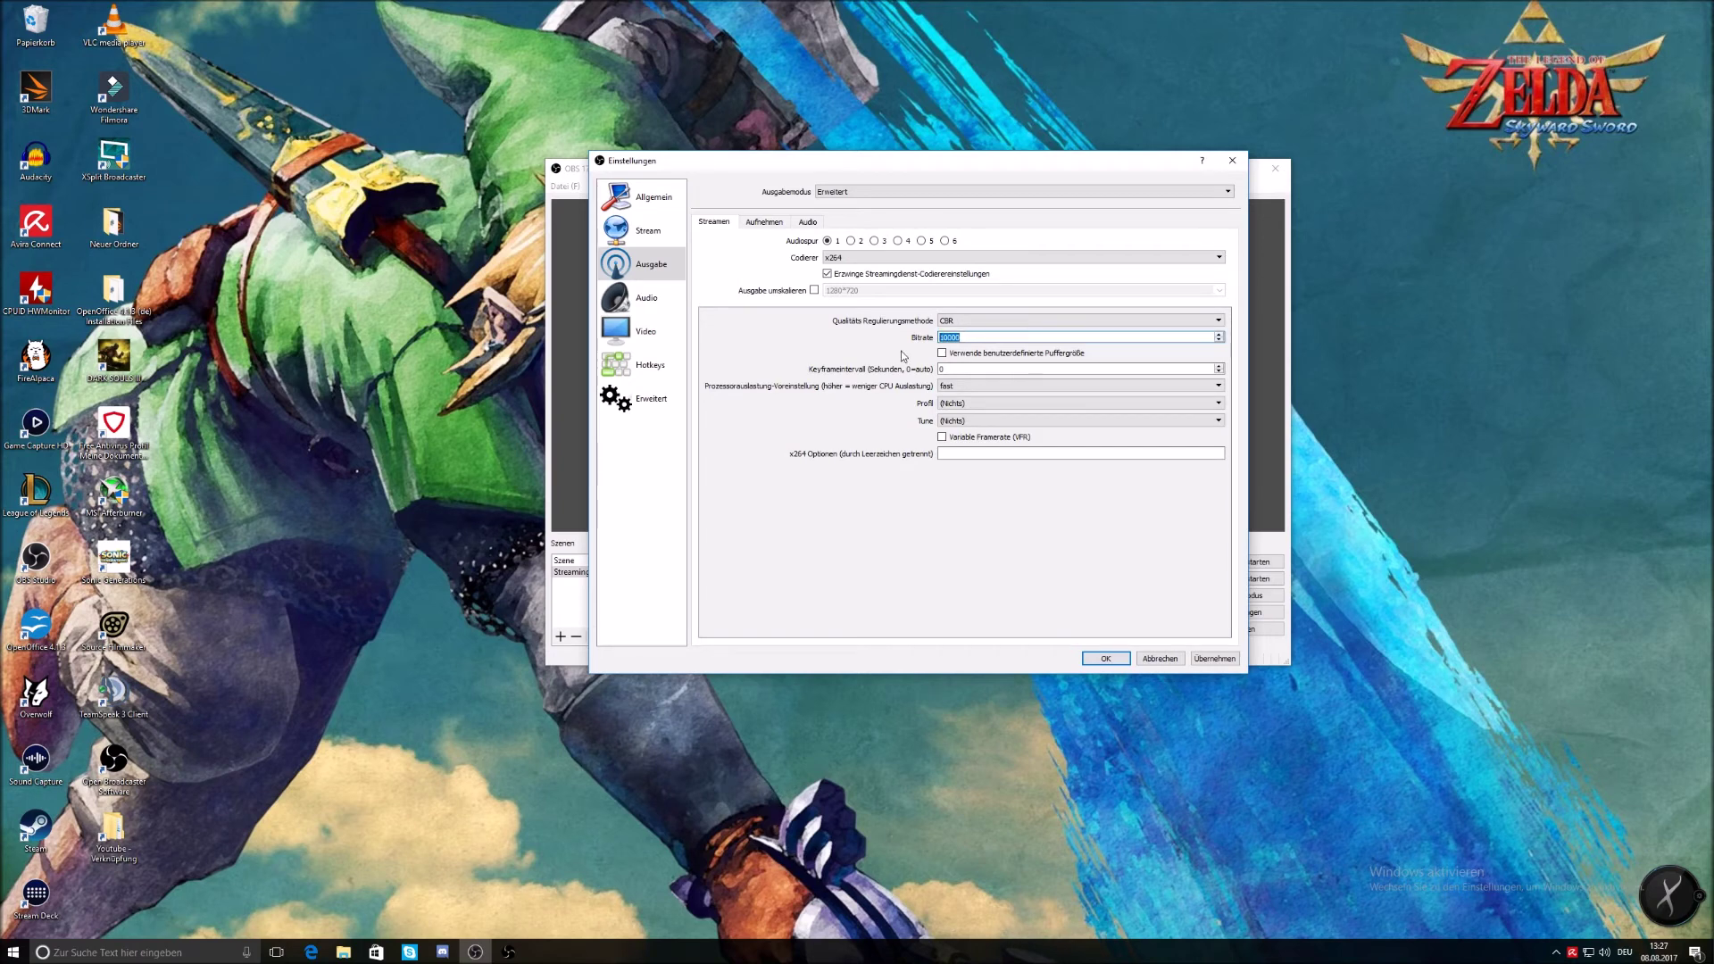
key(BackSpace)
double_click(963, 337)
key(BackSpace)
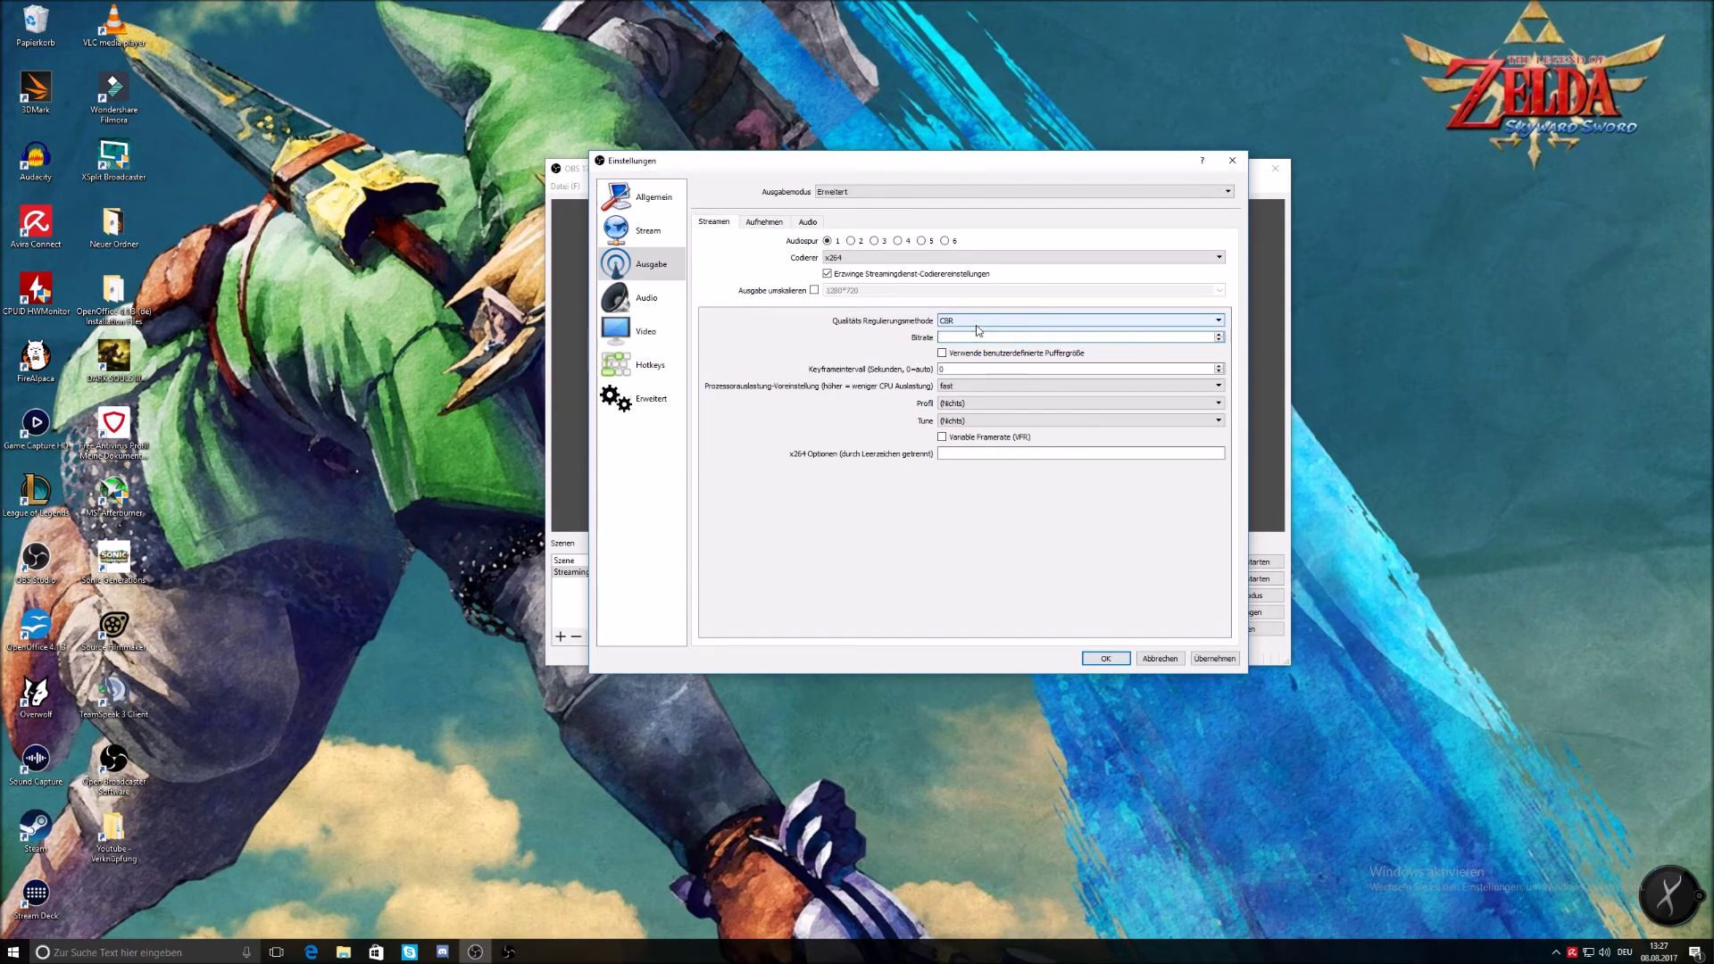
text(5000)
click(974, 388)
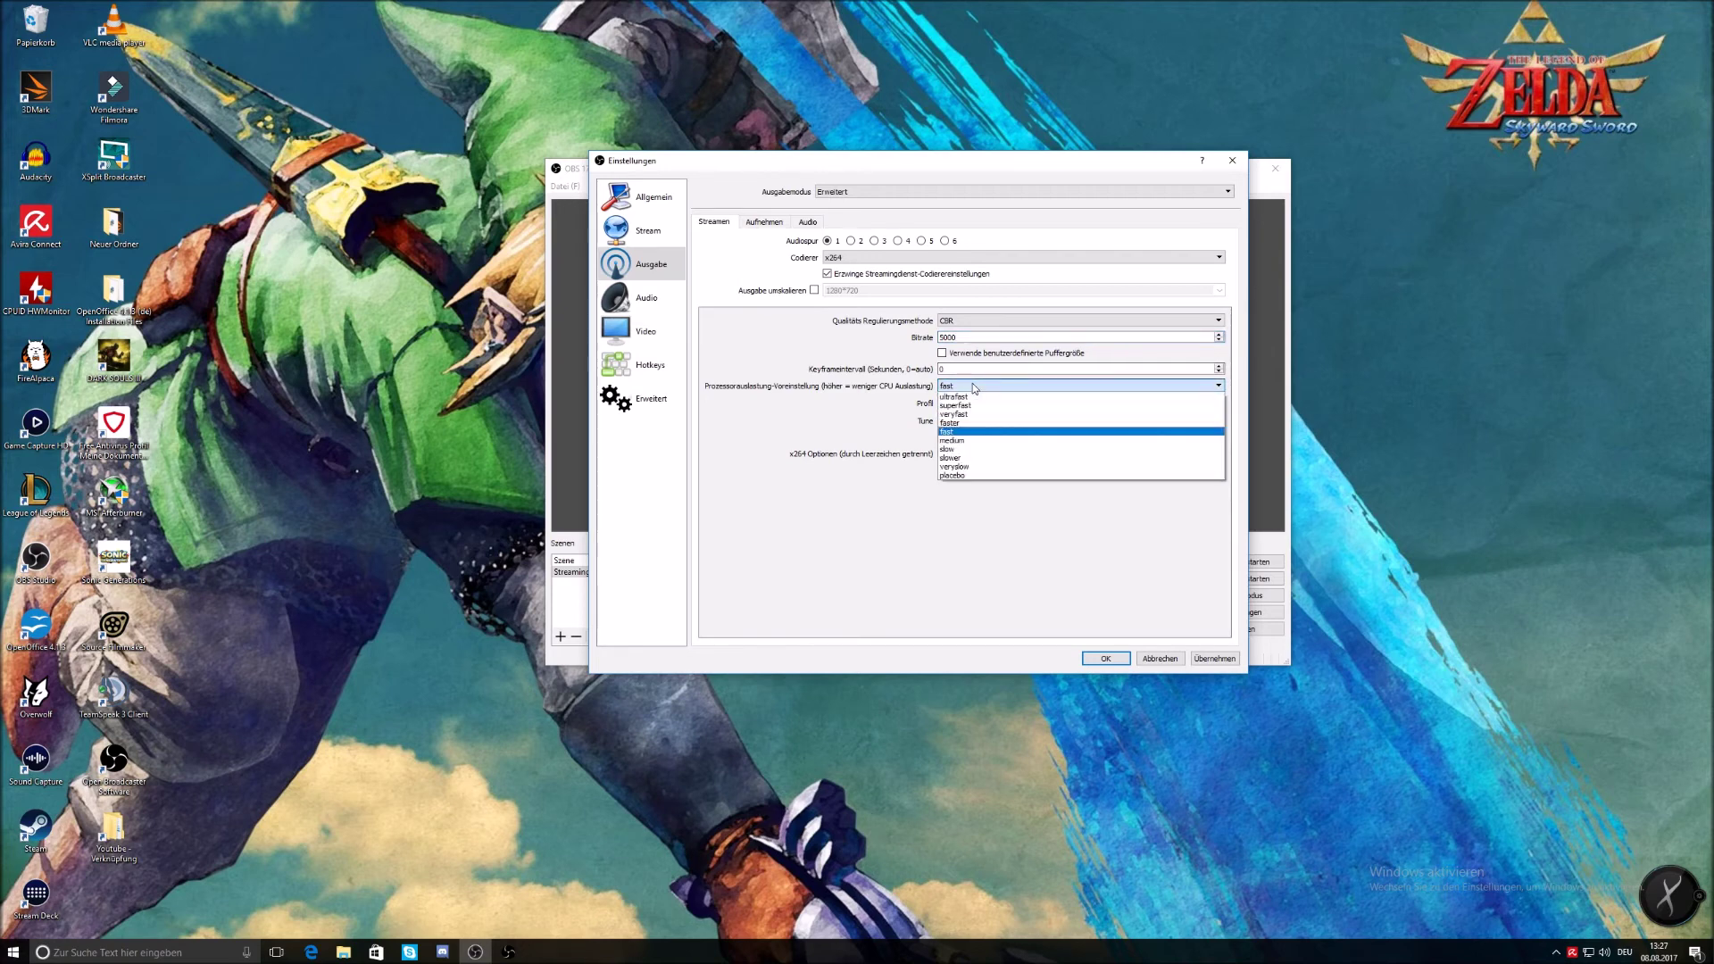
click(961, 432)
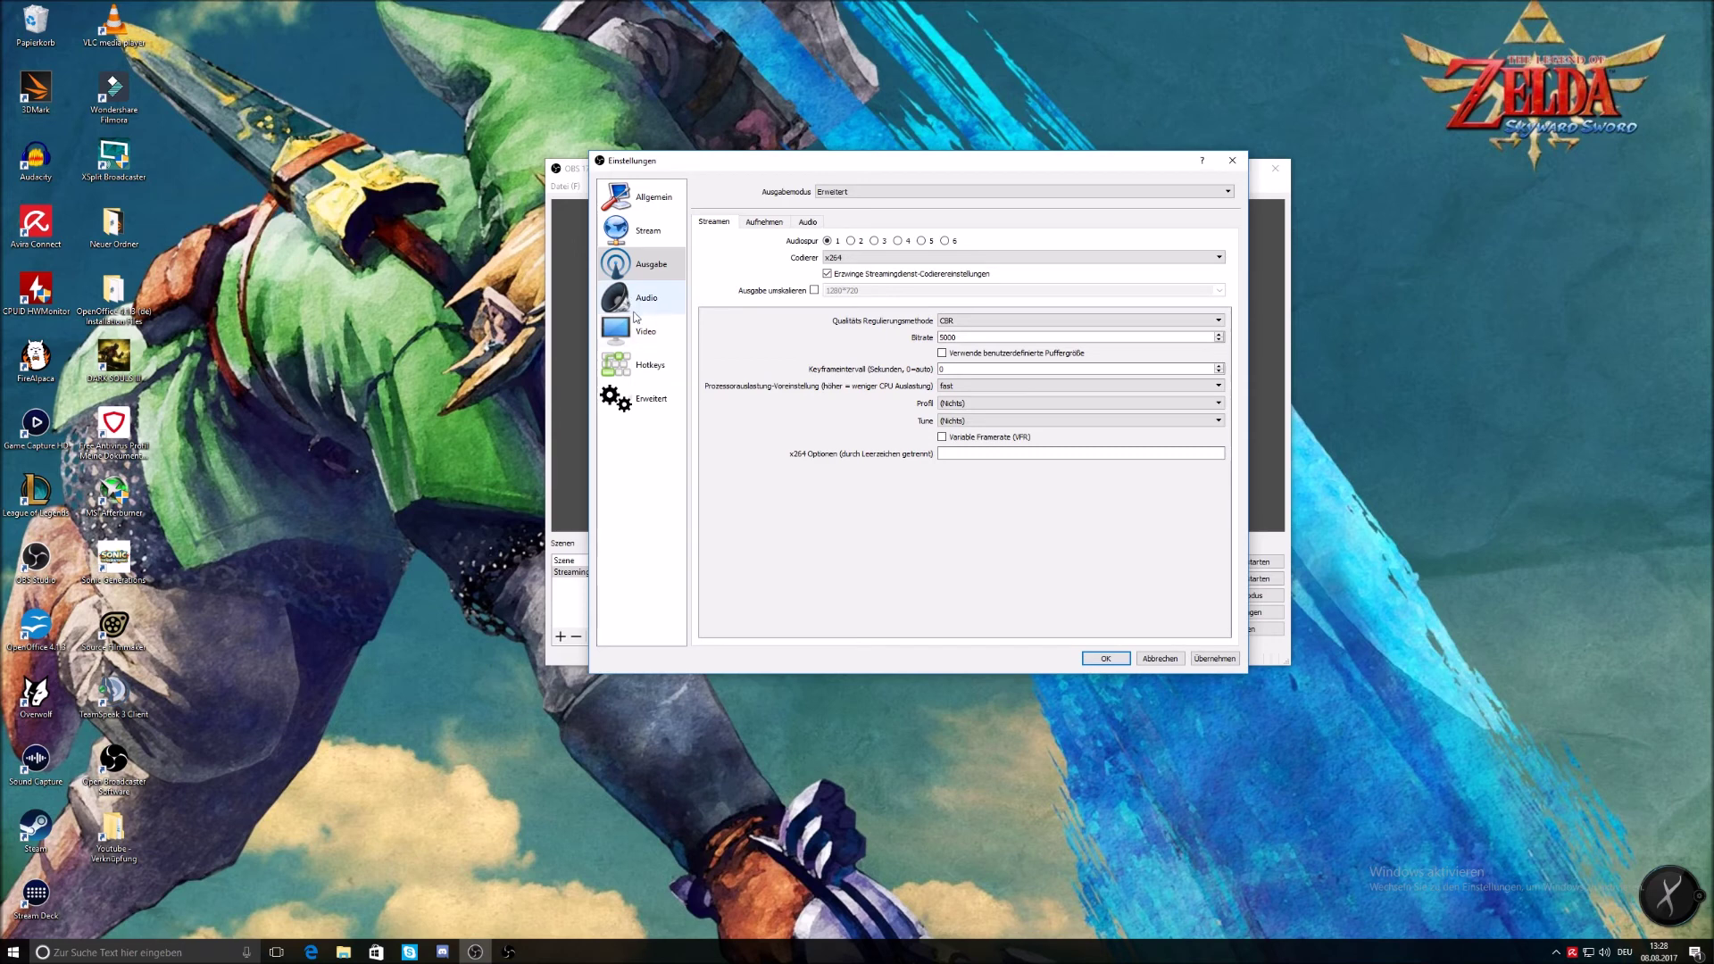
- Check the recording output settings and keep the Spur 1 audio bitrate at 224
click(766, 223)
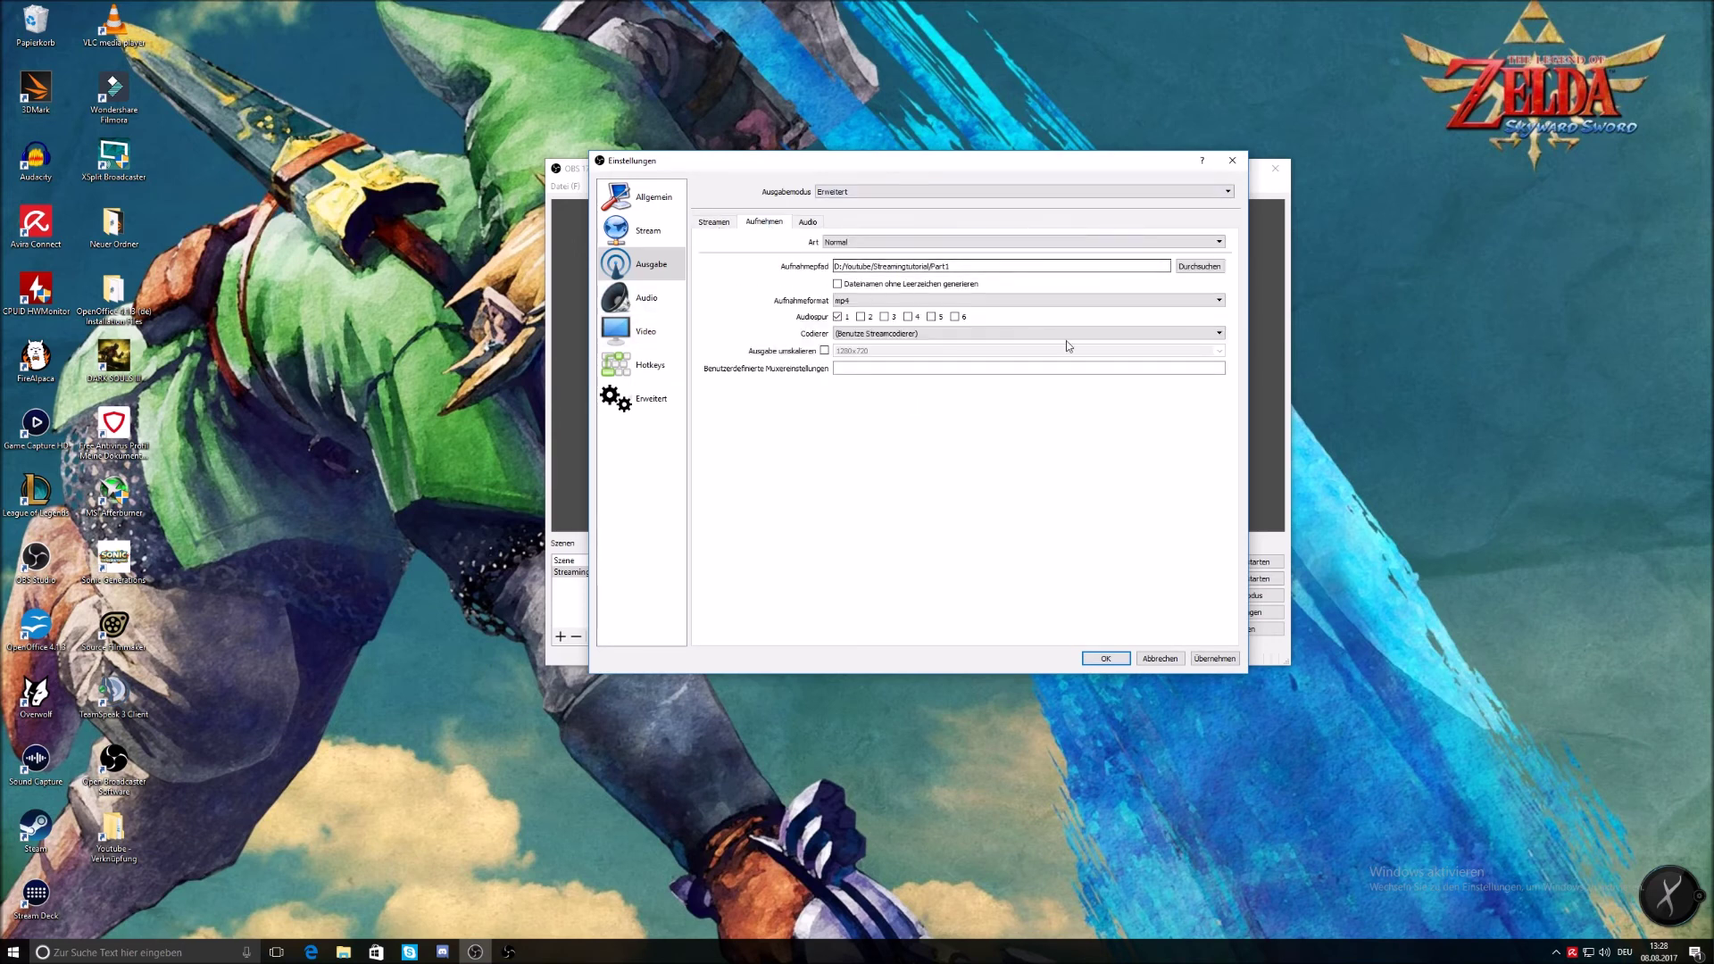
click(807, 222)
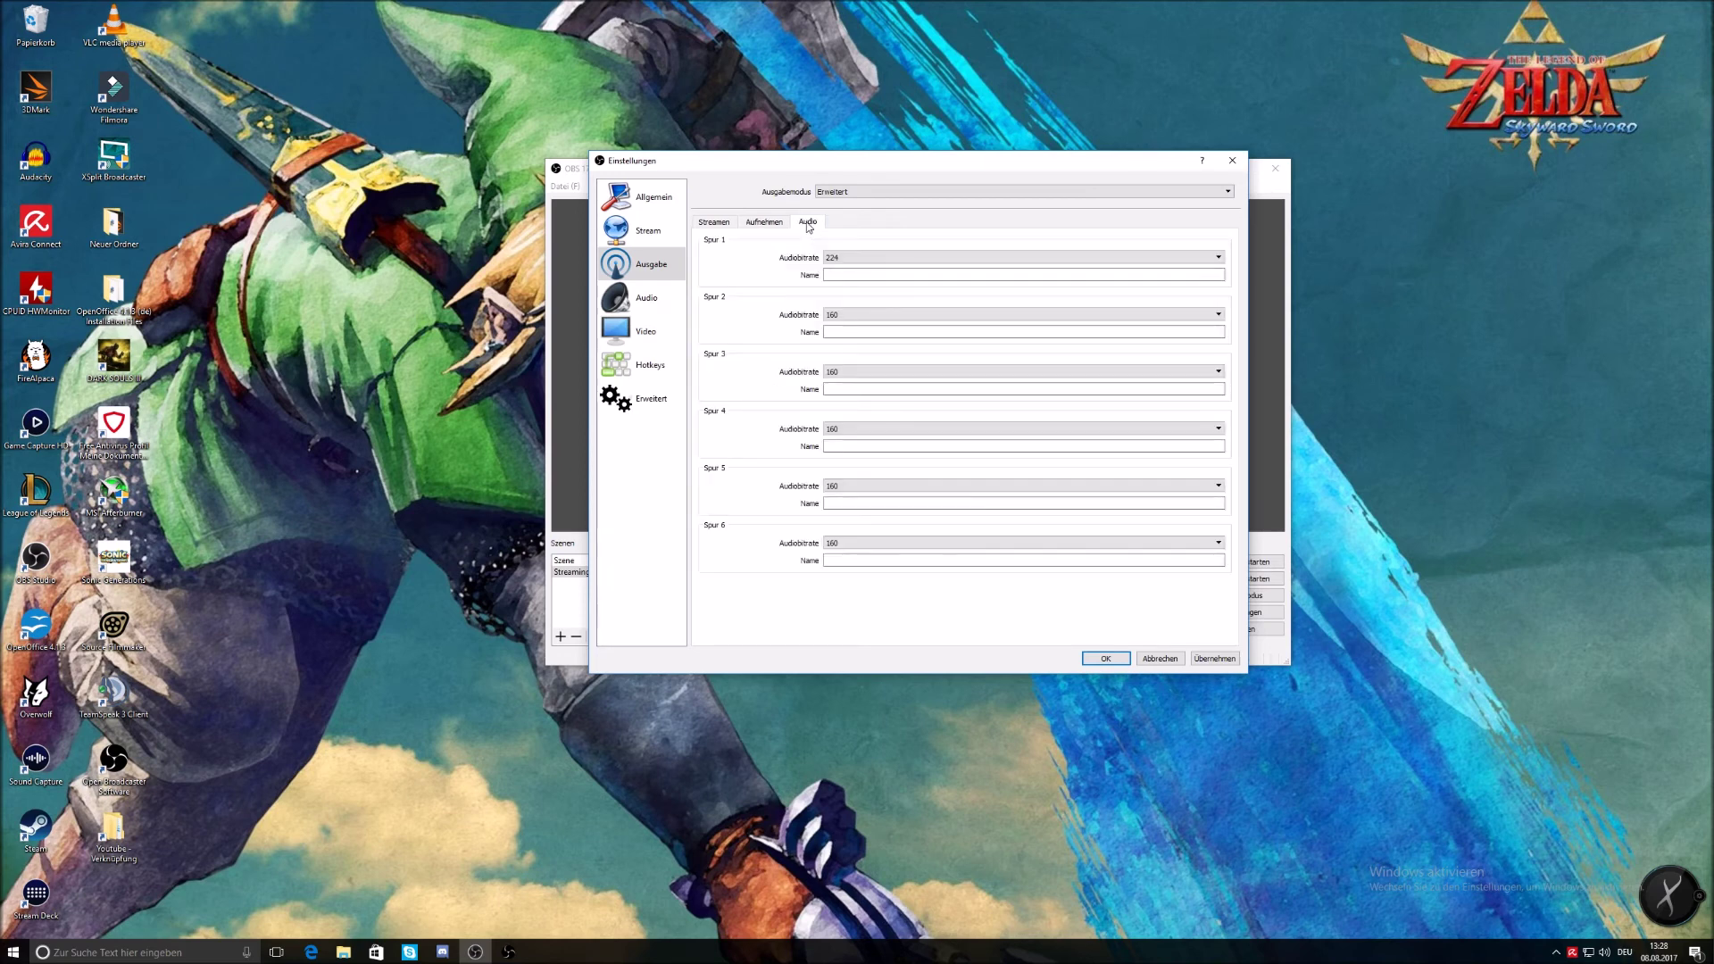
click(853, 257)
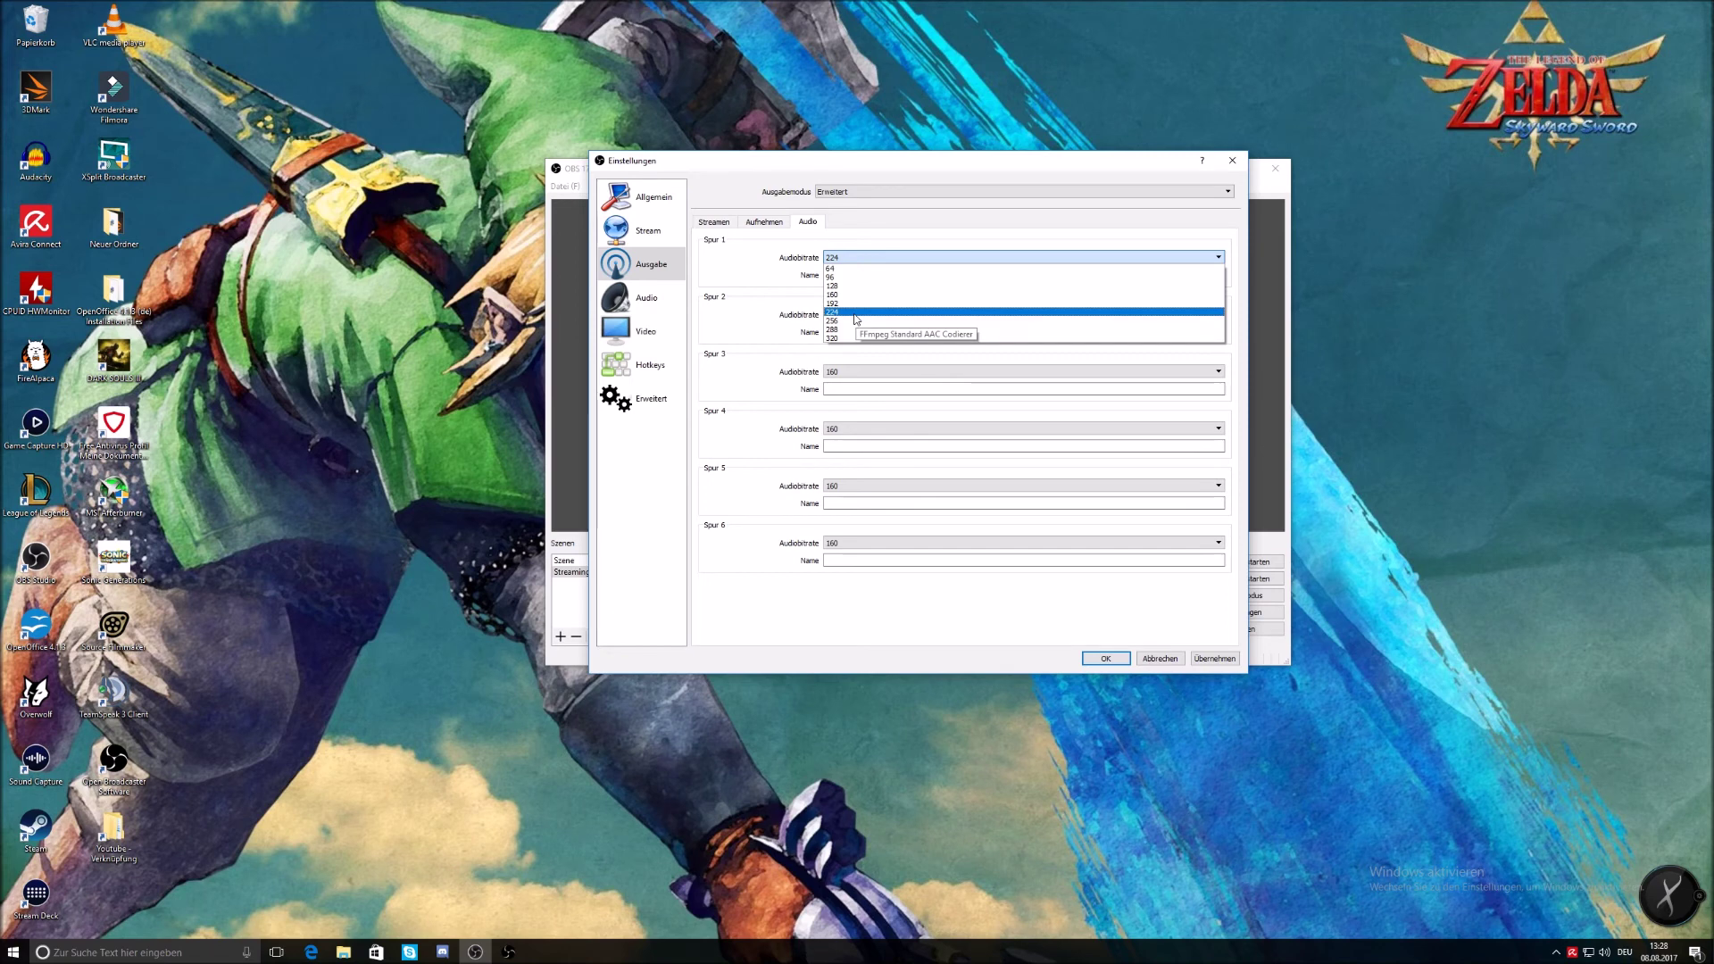
click(854, 312)
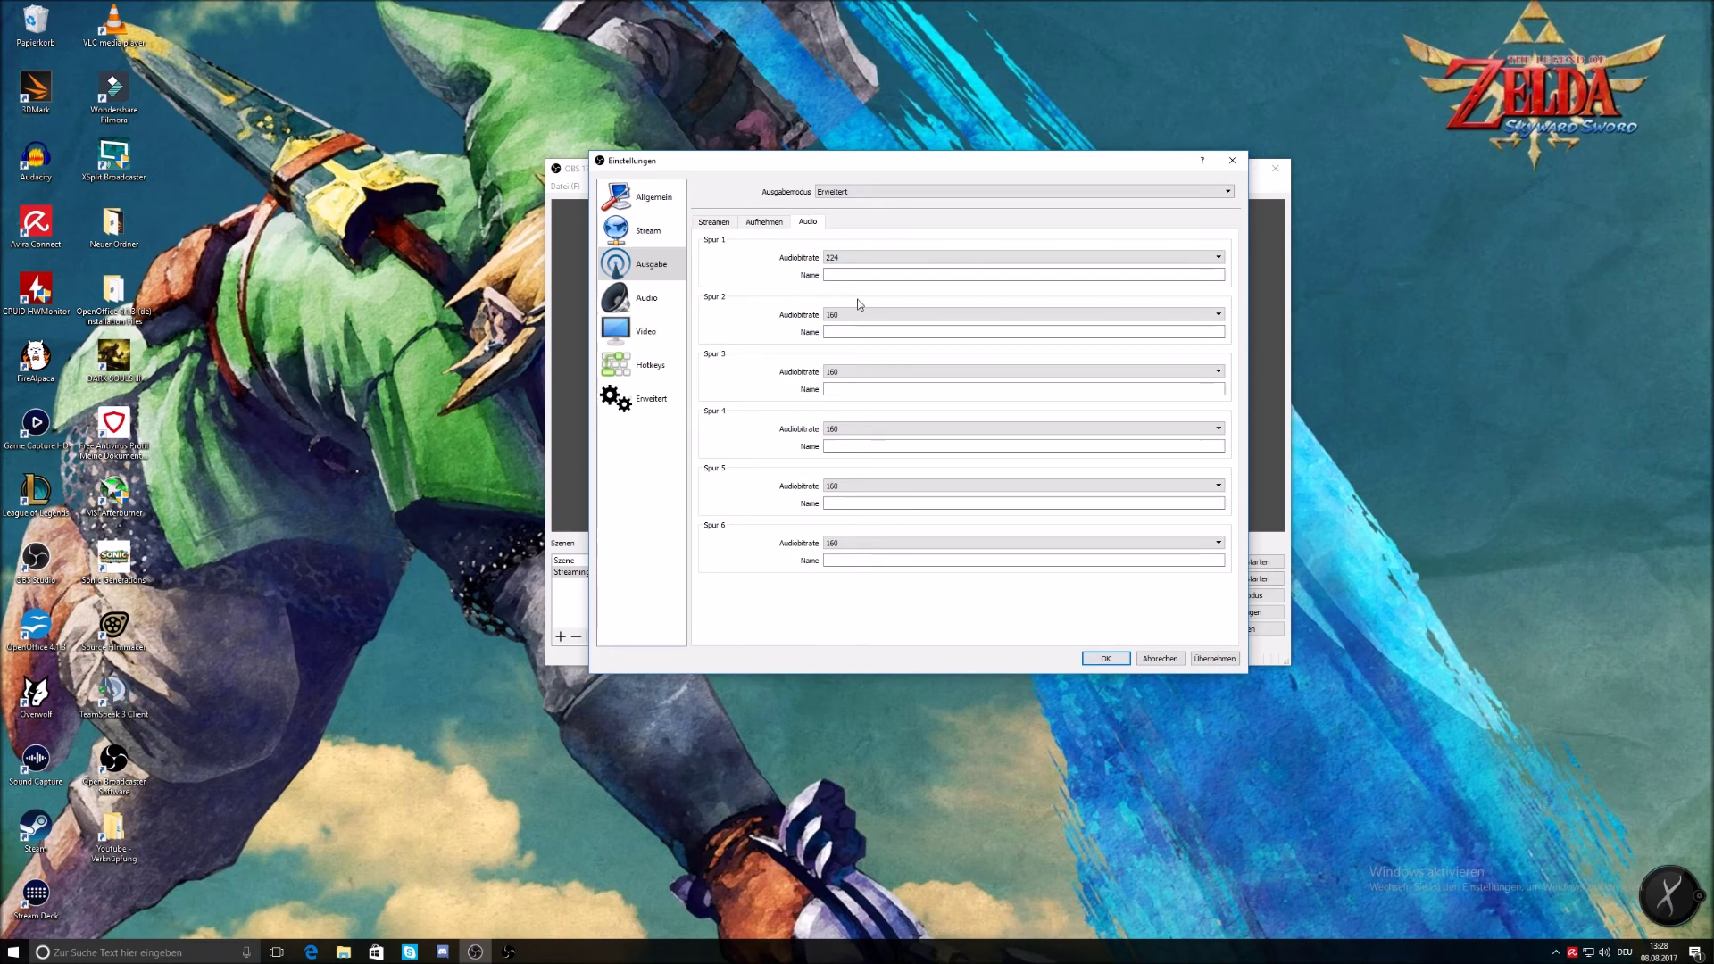
- Review the audio device settings, the video resolution and FPS settings, and the hotkey assignments
click(645, 299)
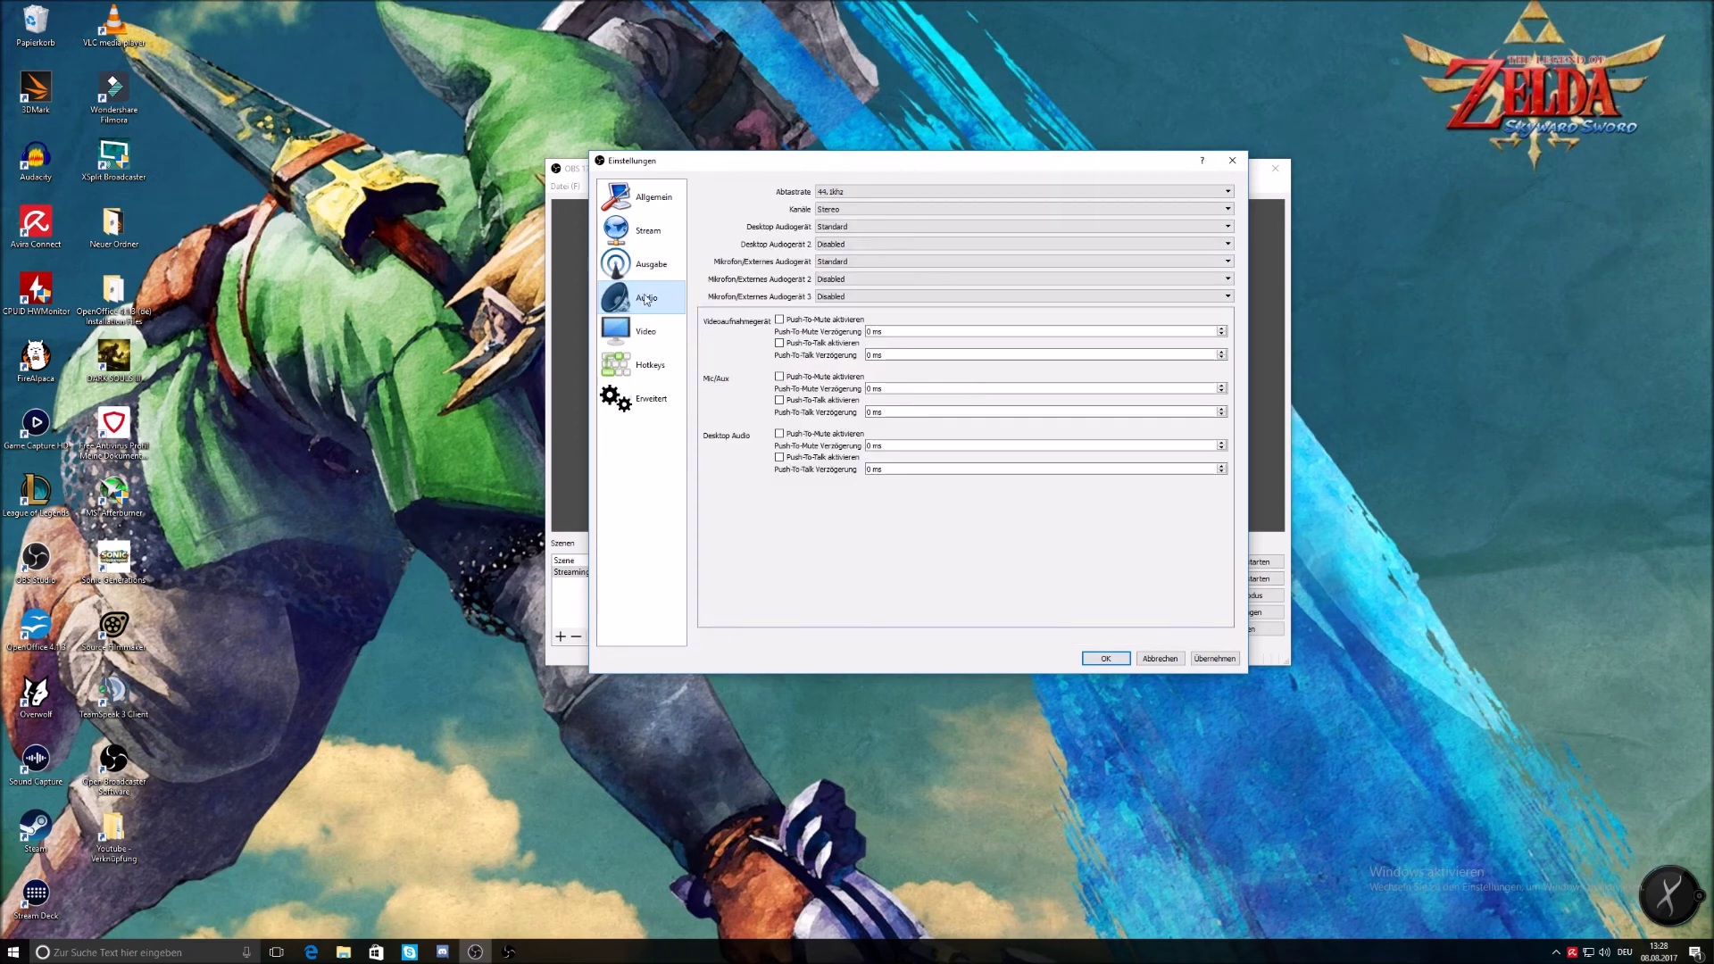
click(619, 333)
click(631, 362)
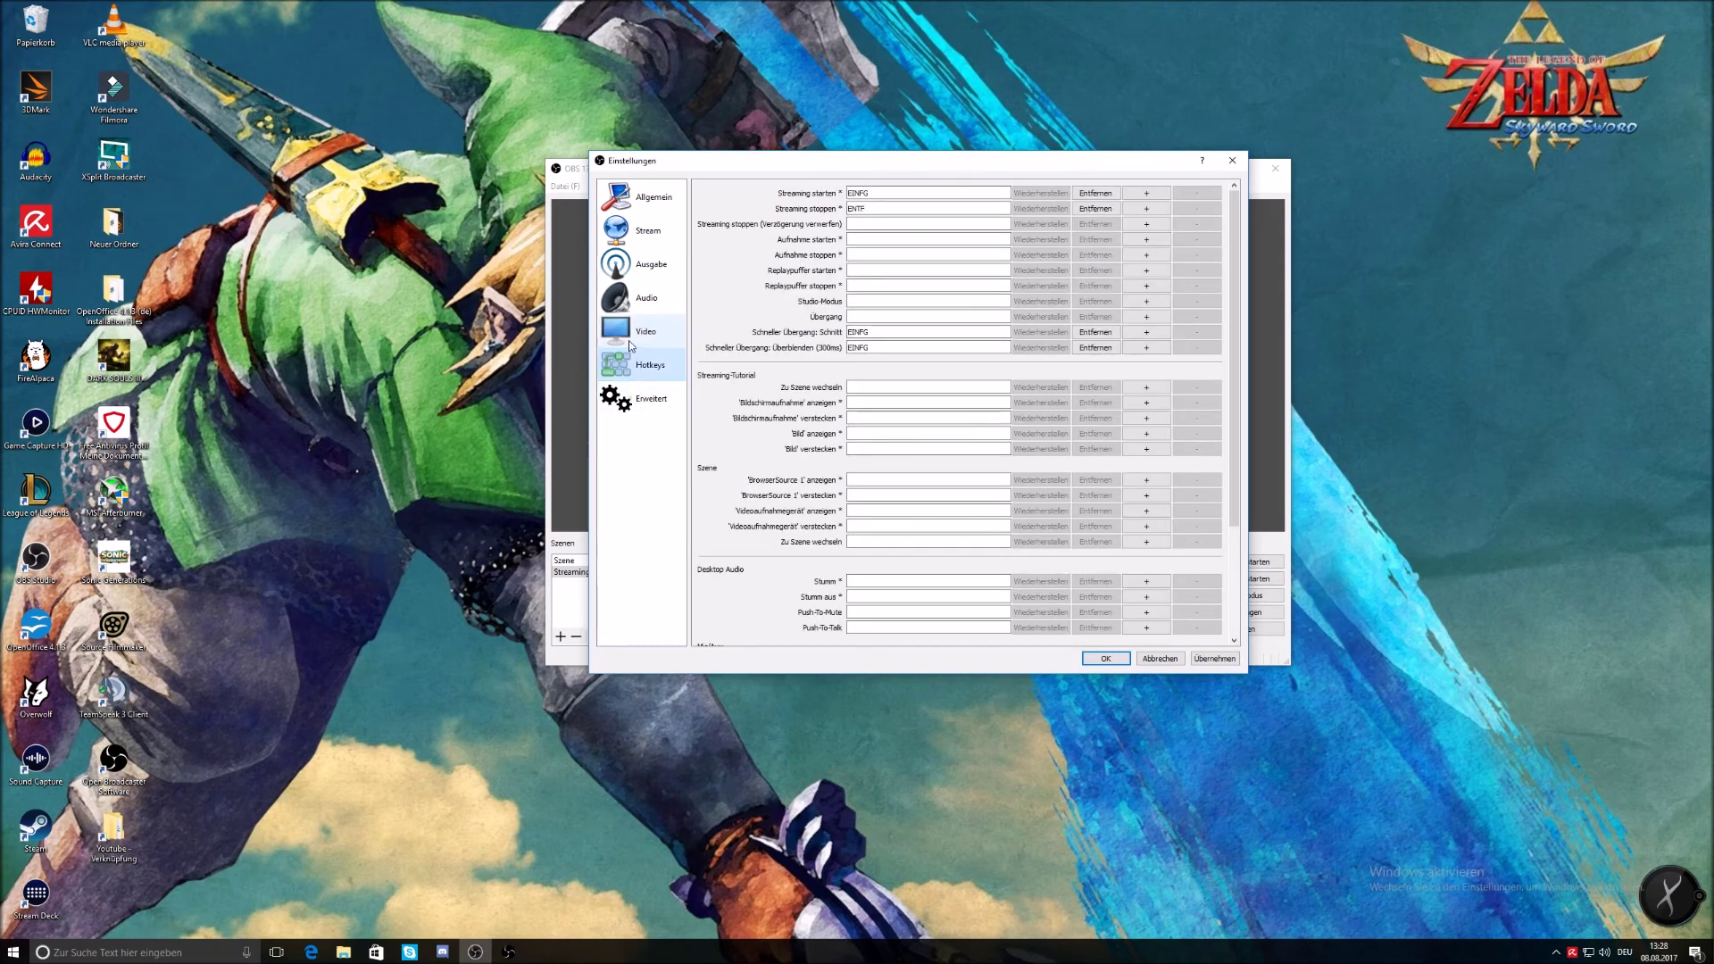
click(630, 344)
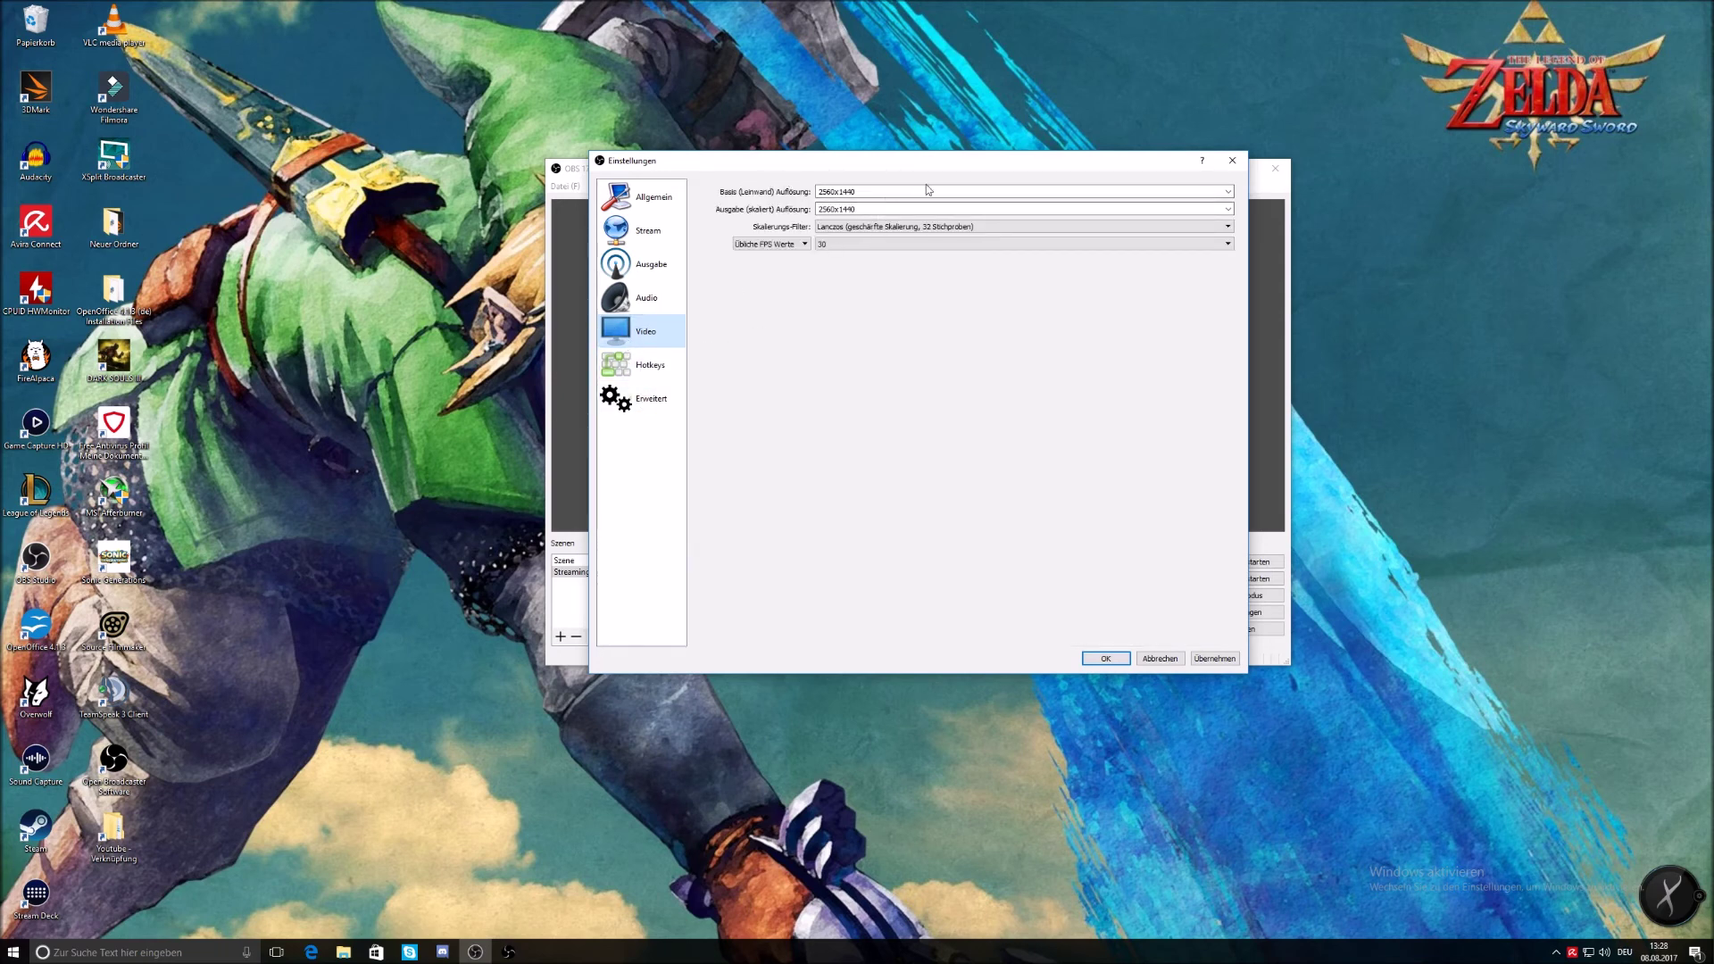
click(641, 368)
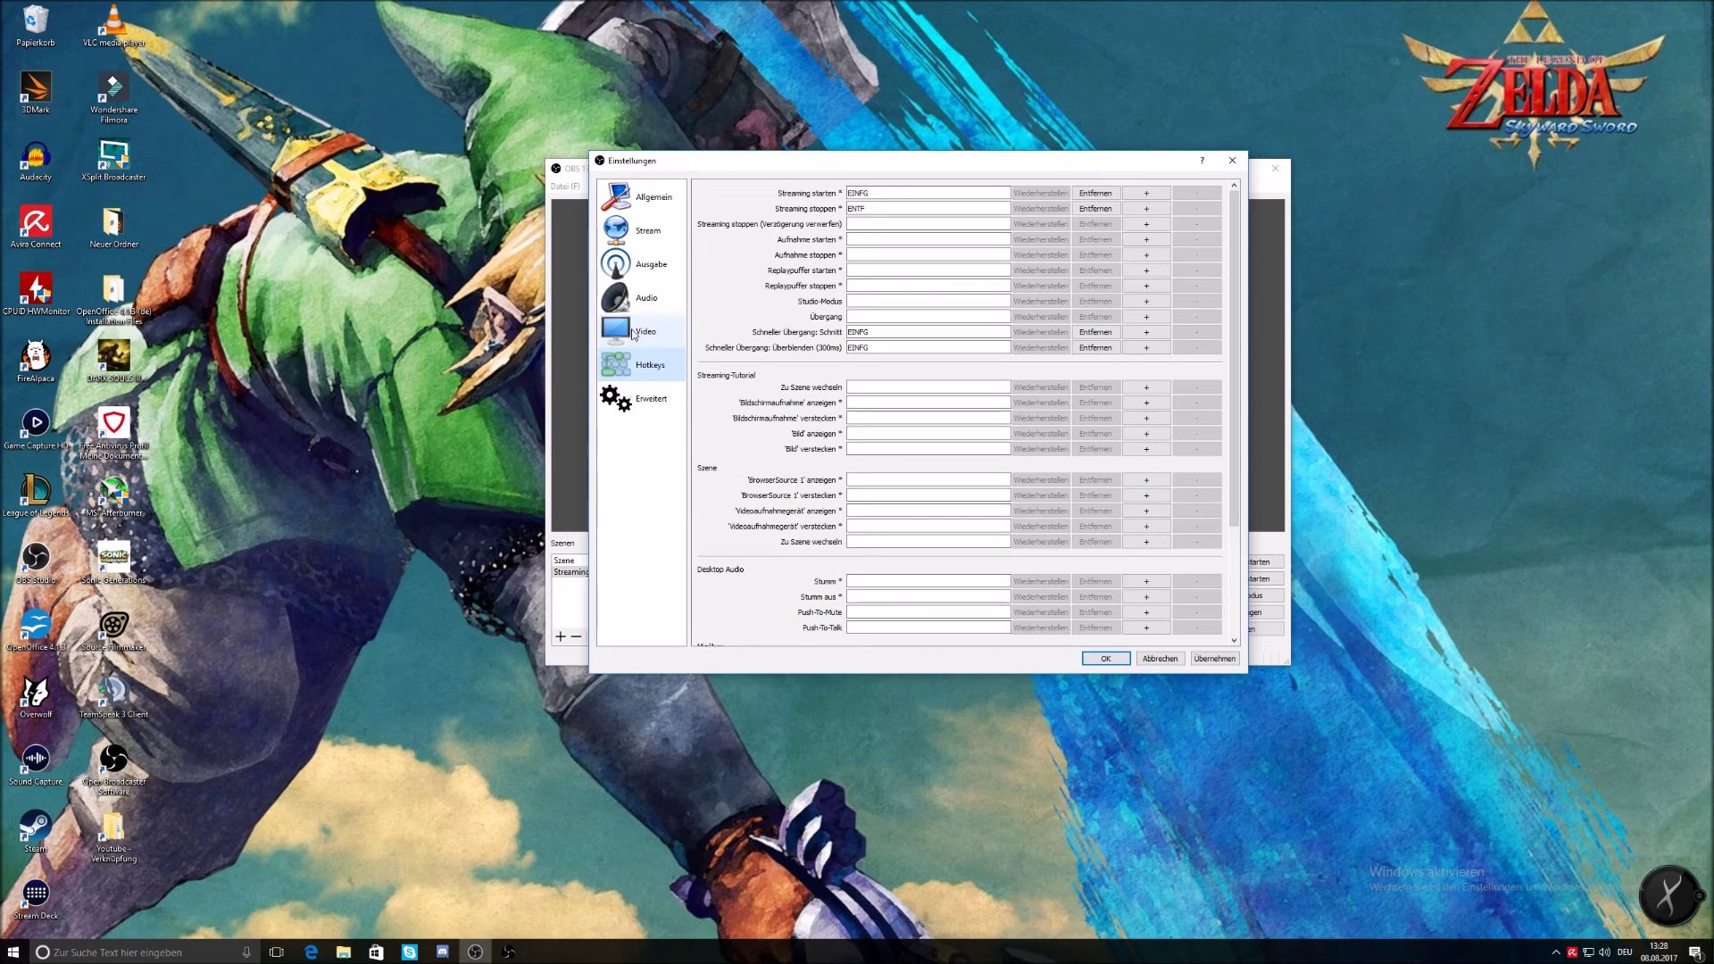
click(632, 333)
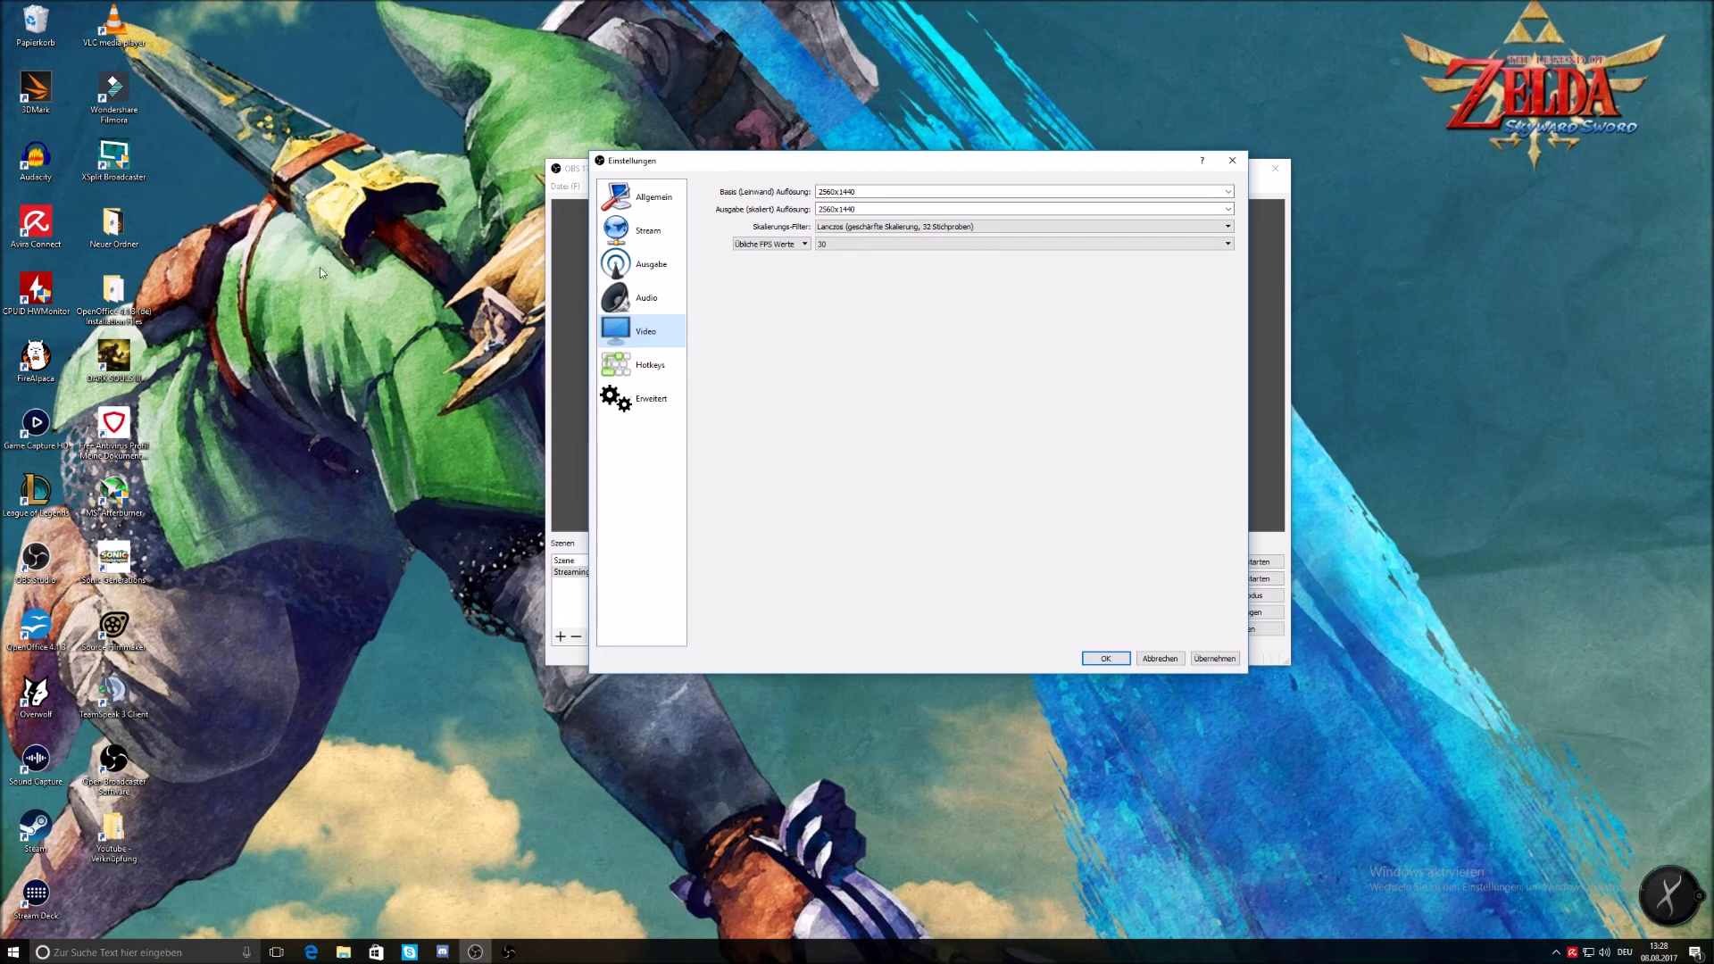
click(639, 369)
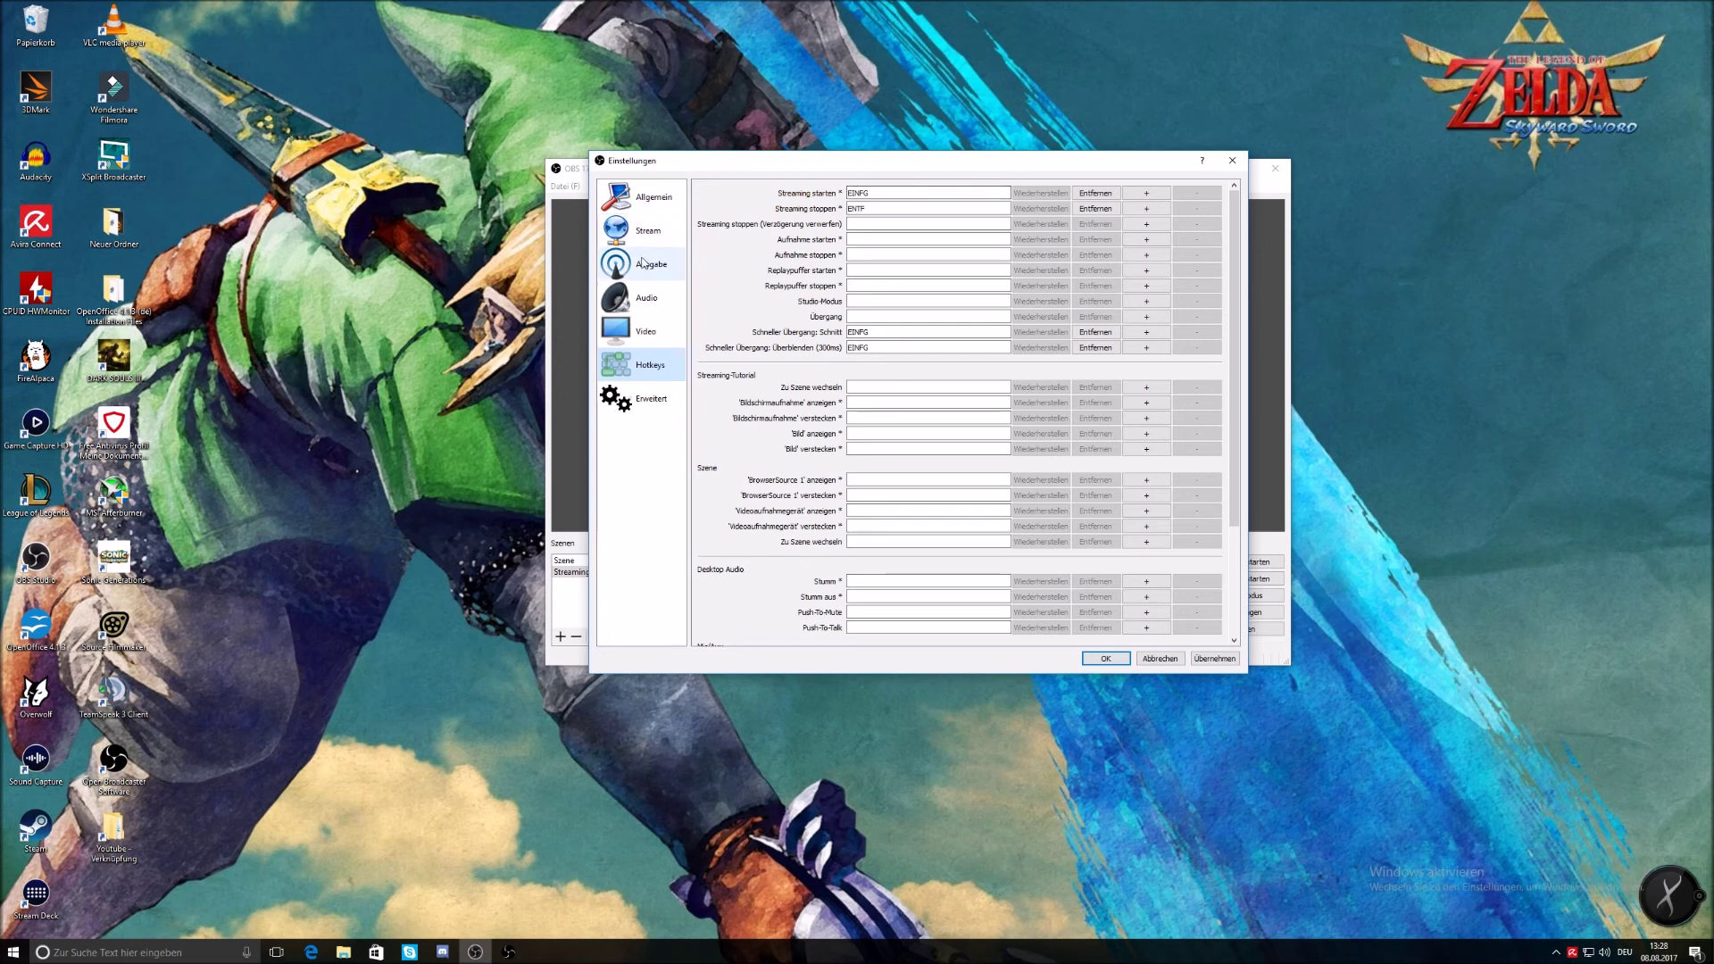
- Recheck the stream platform and streaming output settings, and save the changed settings
click(651, 296)
click(646, 330)
click(648, 298)
click(639, 266)
click(648, 230)
click(837, 278)
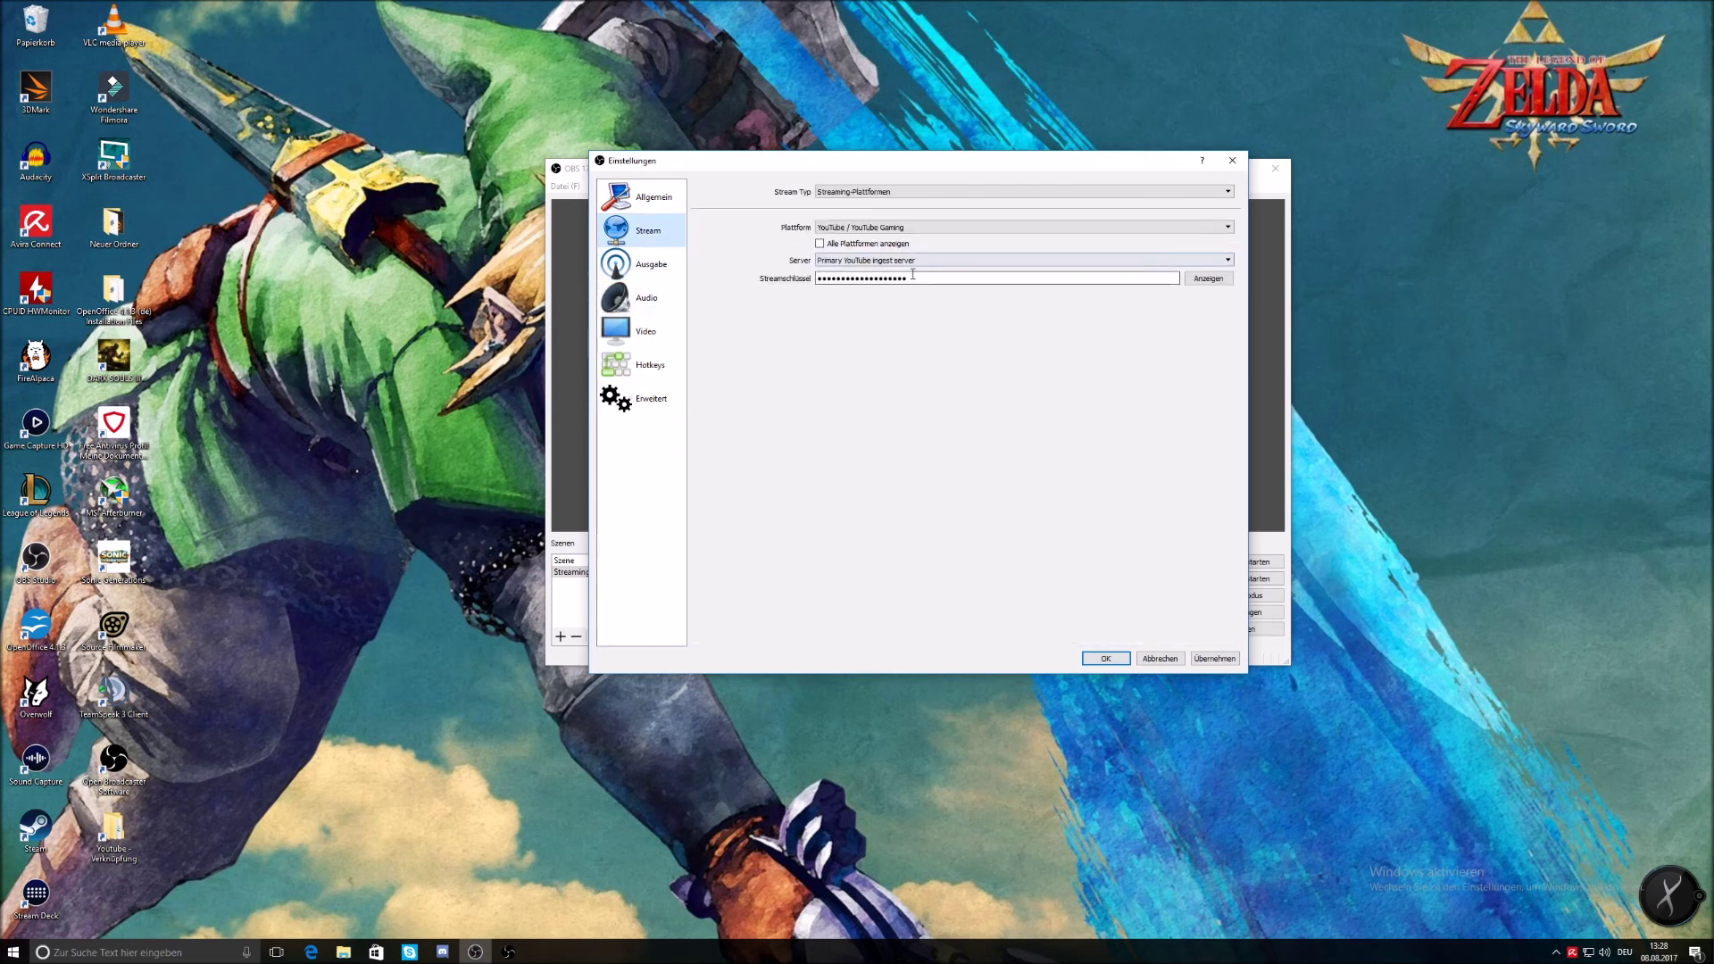
click(651, 265)
click(665, 234)
click(665, 264)
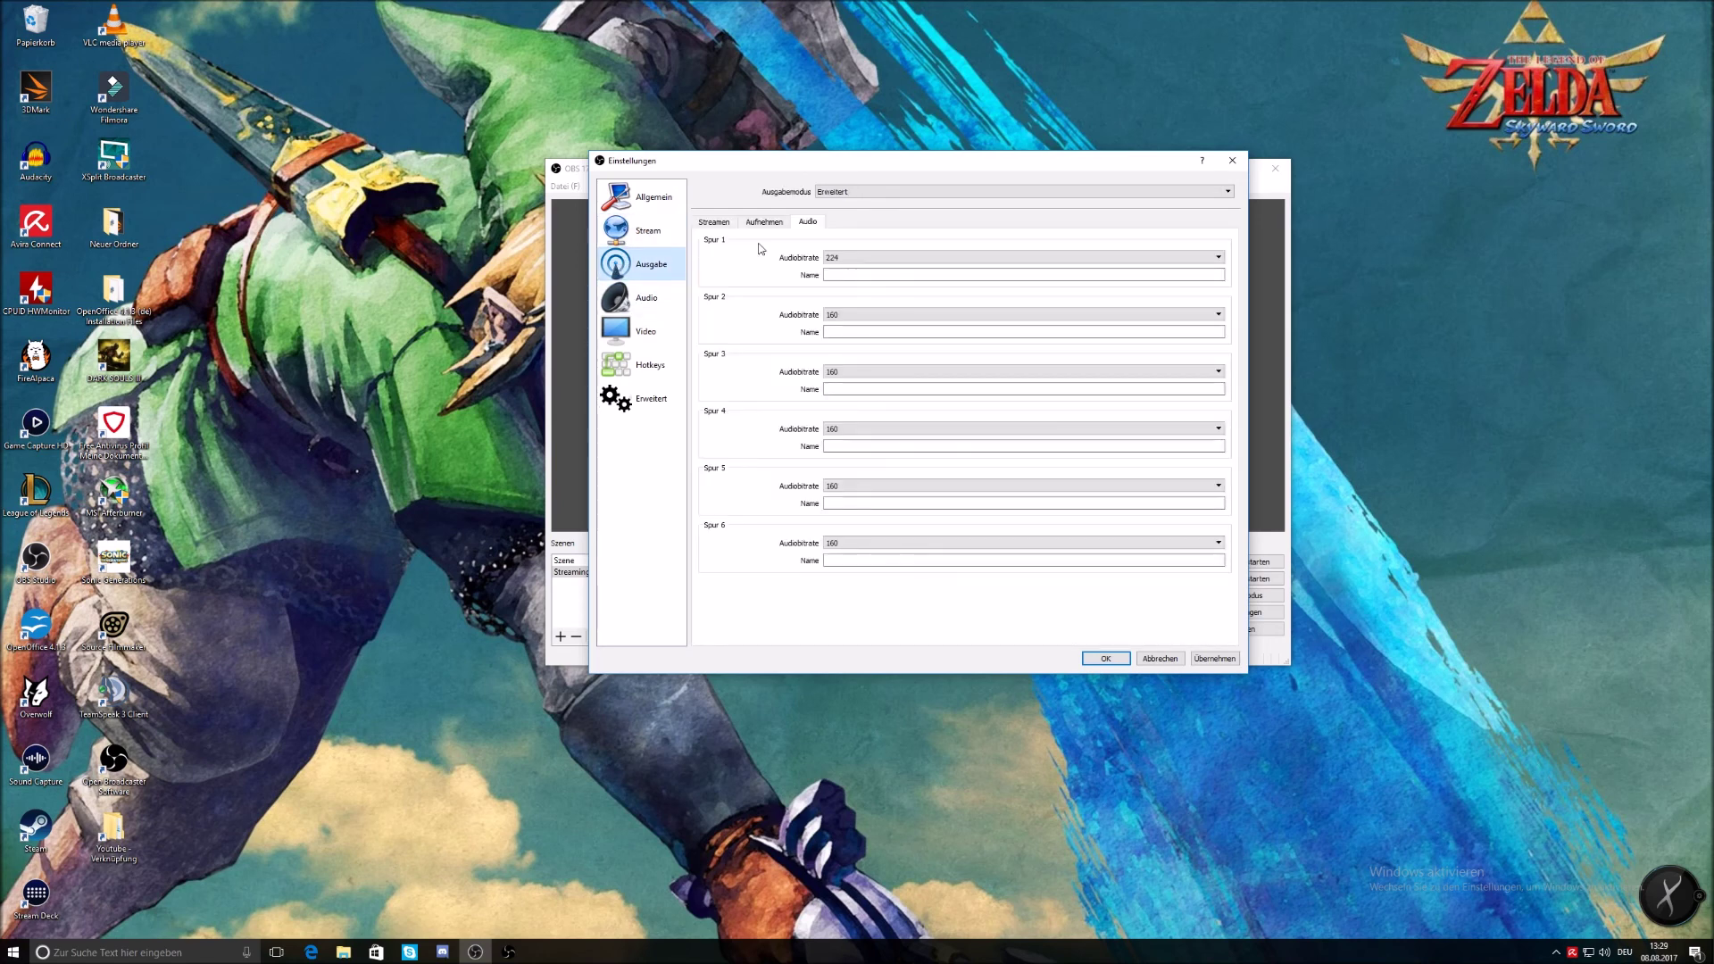
click(714, 221)
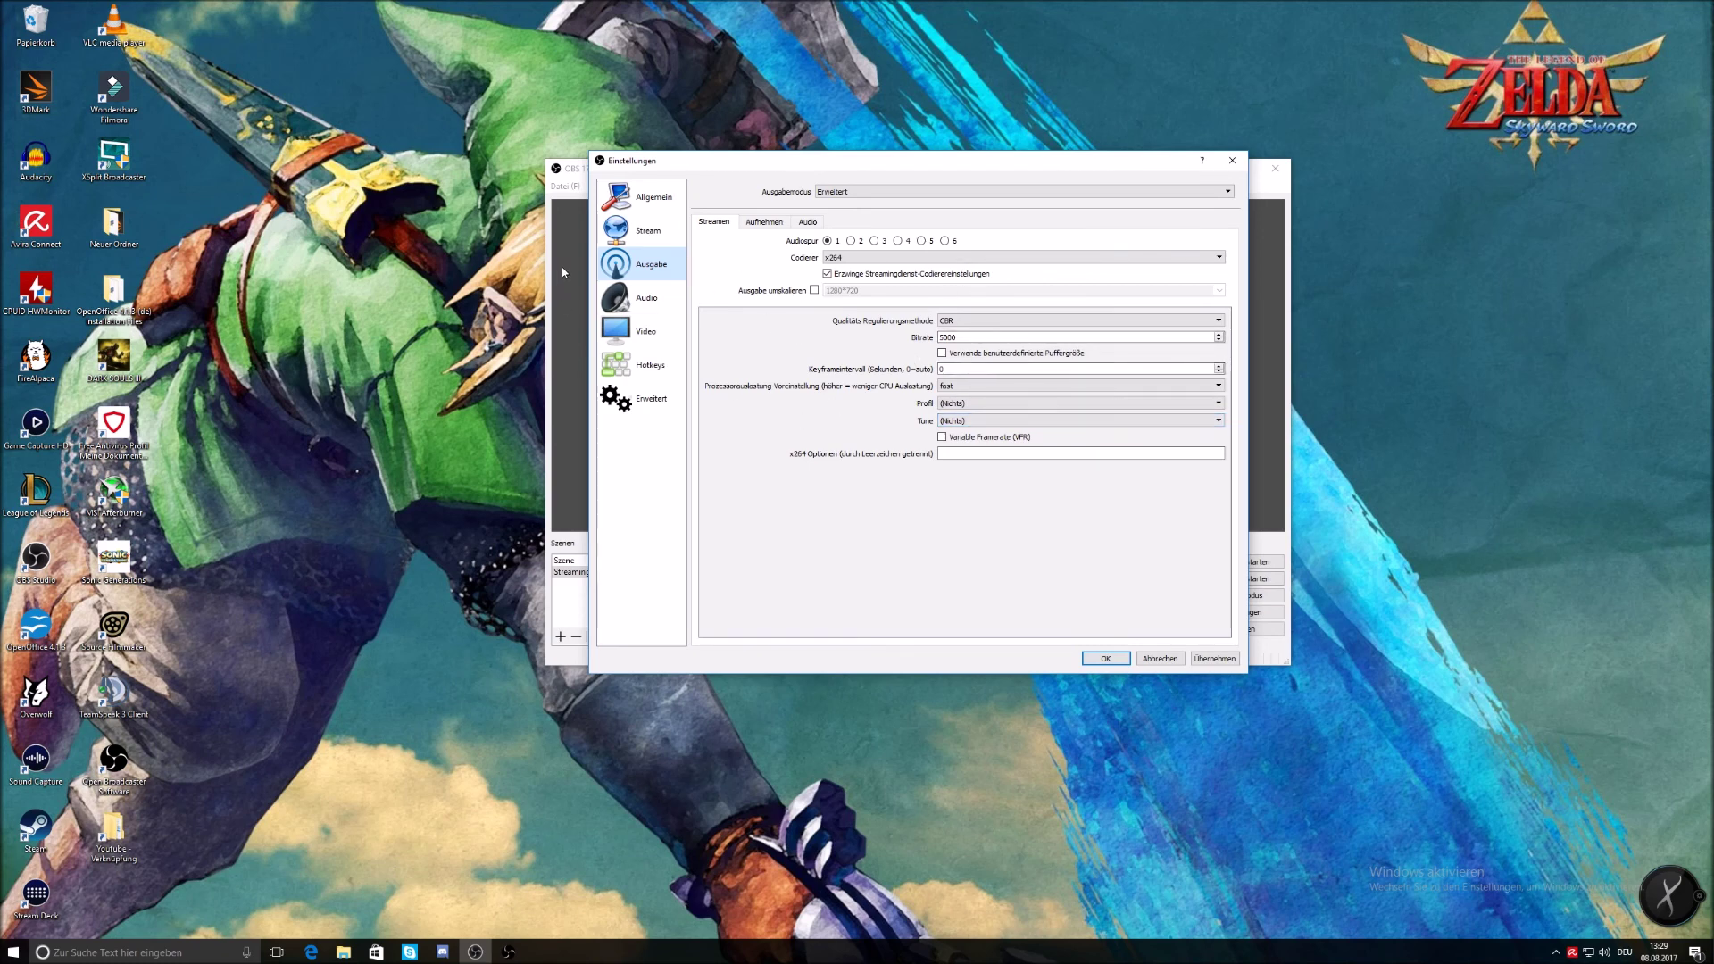
click(1106, 659)
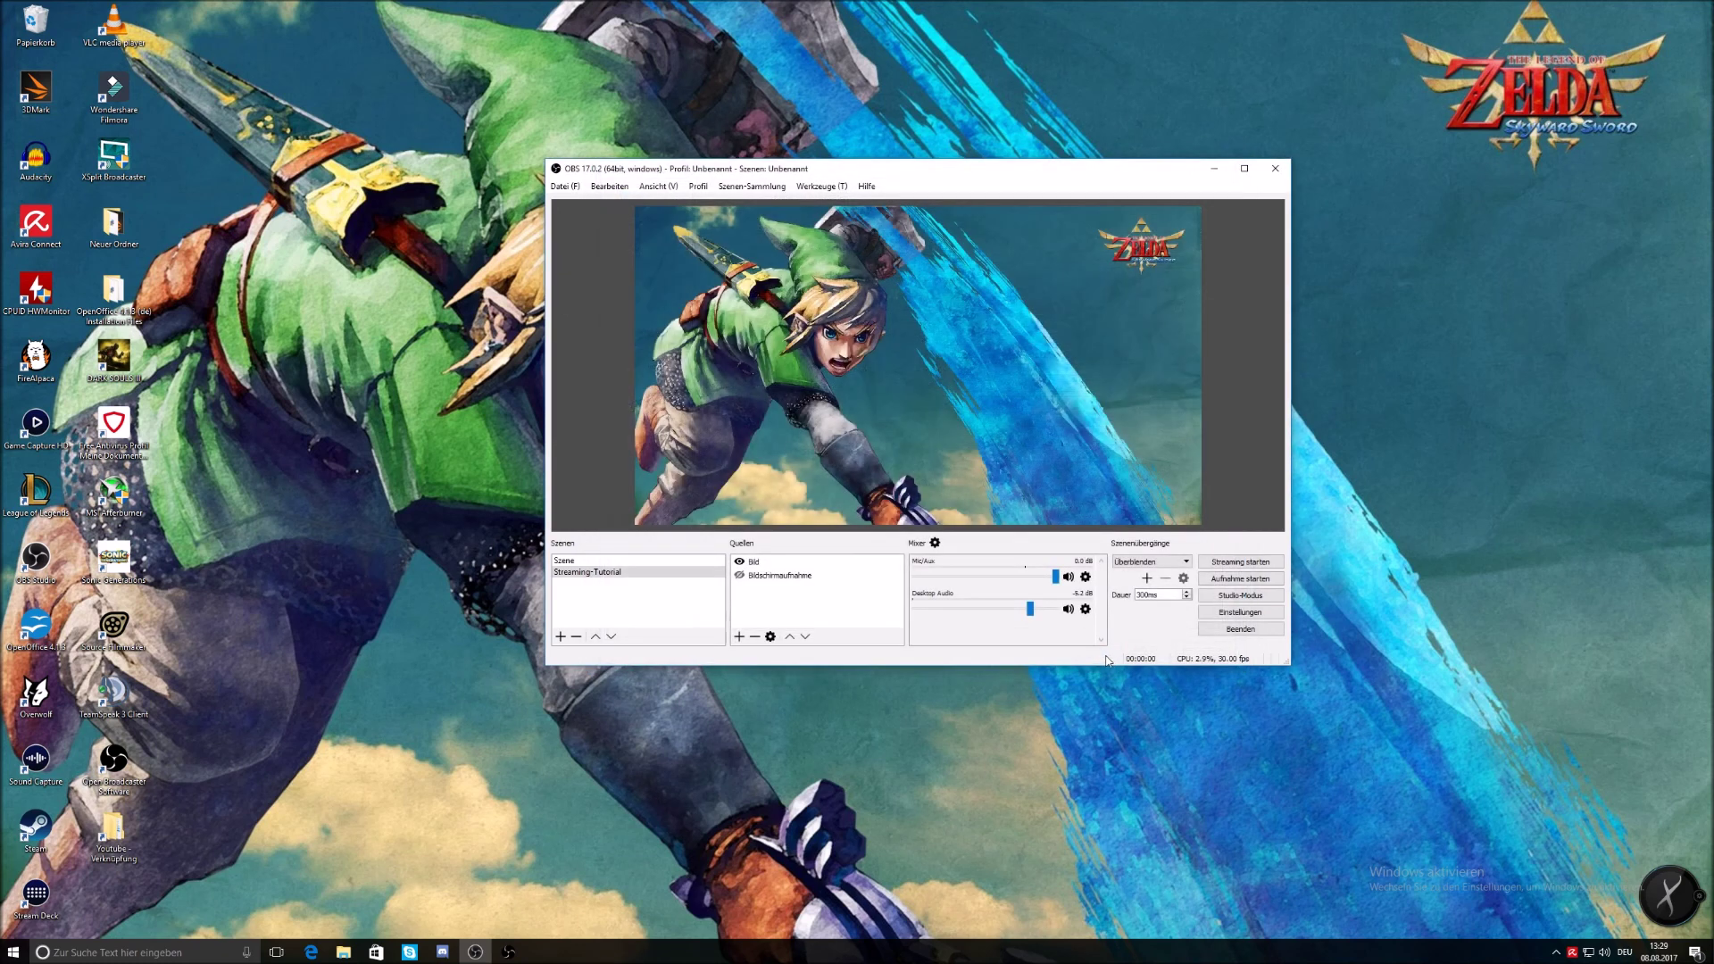